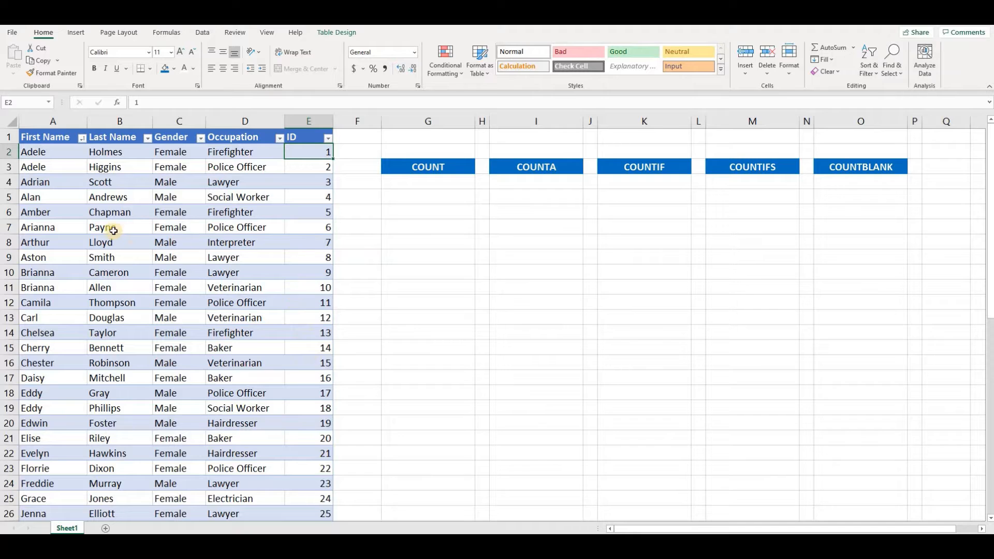
# Enter a COUNT formula in cell G4 that counts the table's ID column, =COUNT(Table2[ID]).
pyautogui.click(134, 226)
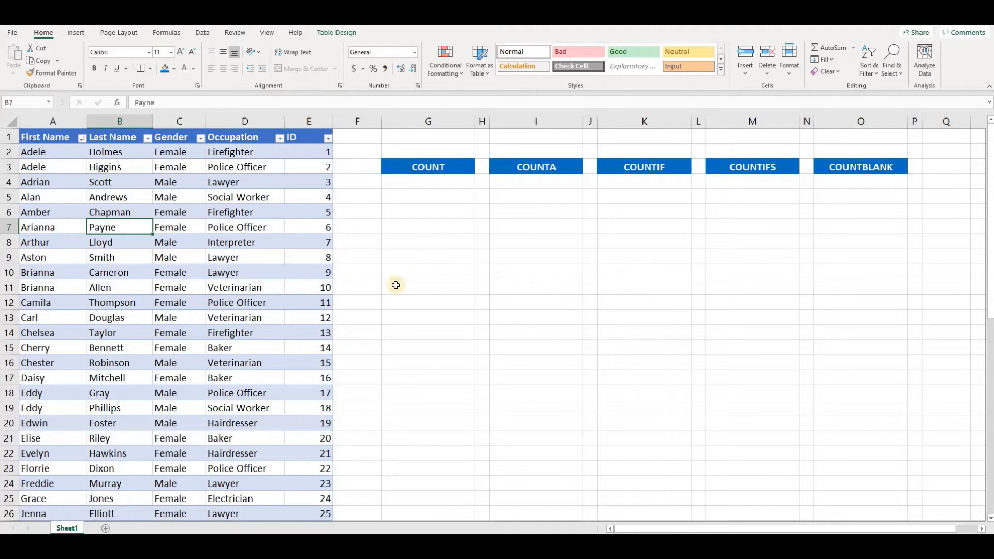
pyautogui.click(420, 182)
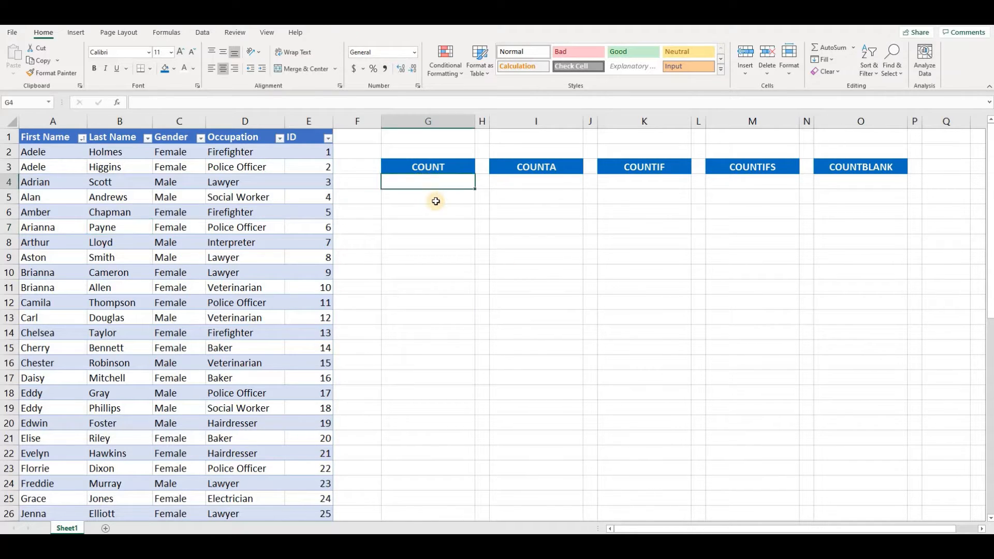
pyautogui.write('=count')
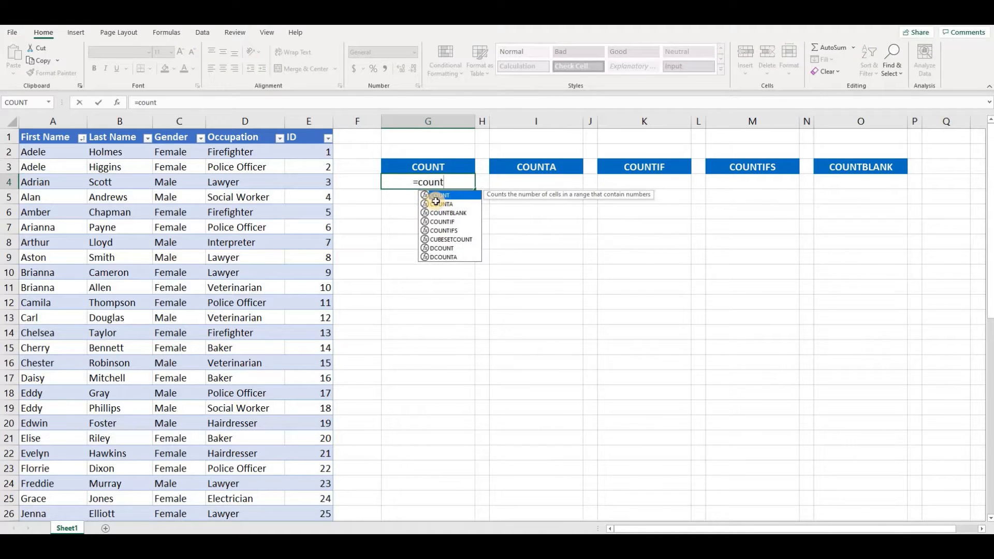
pyautogui.write('(')
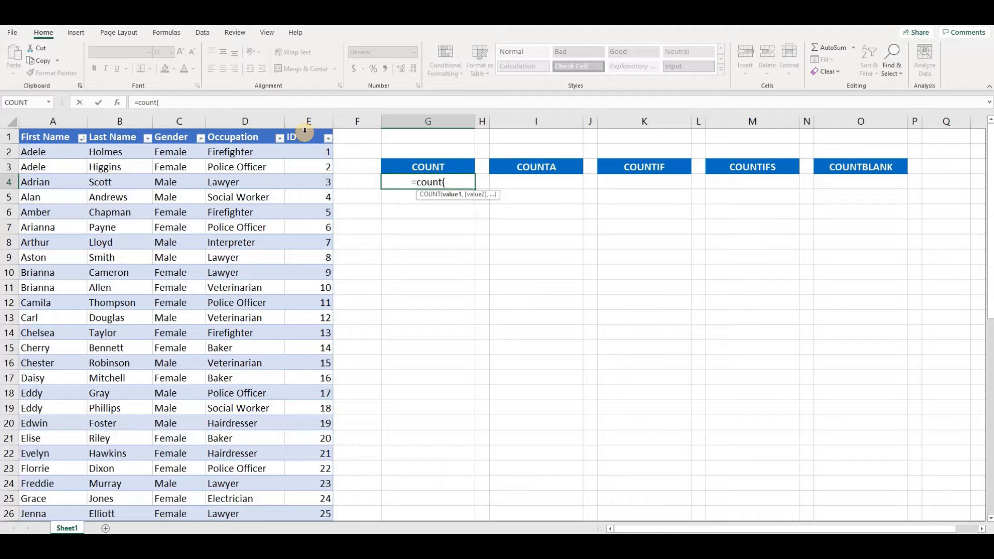
pyautogui.click(305, 132)
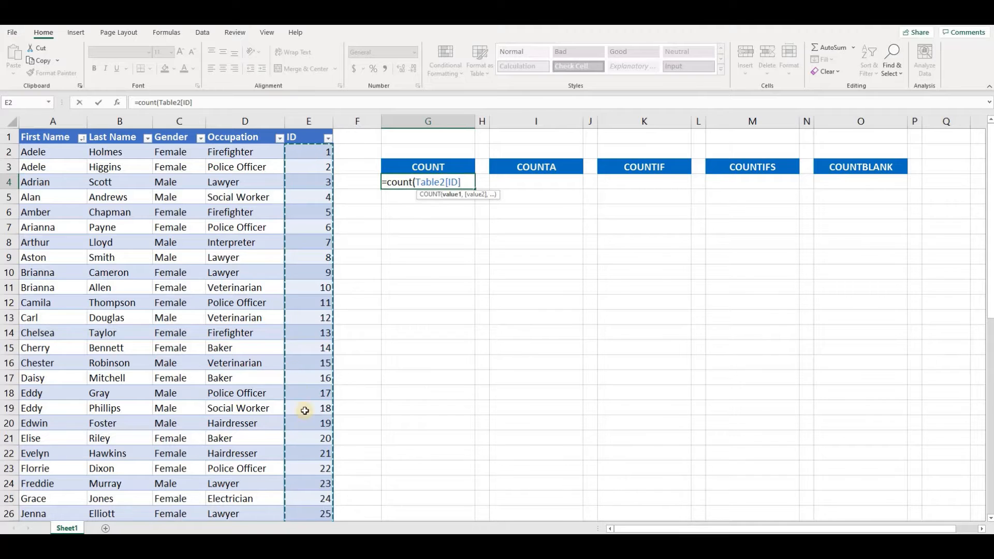
pyautogui.click(311, 153)
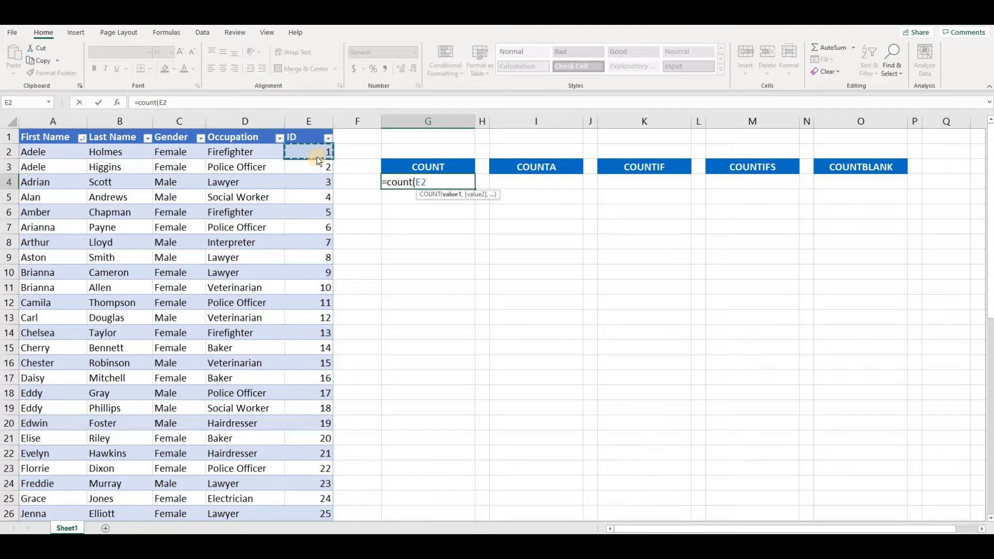
pyautogui.hotkey('ctrl', 'shift', 'Down')
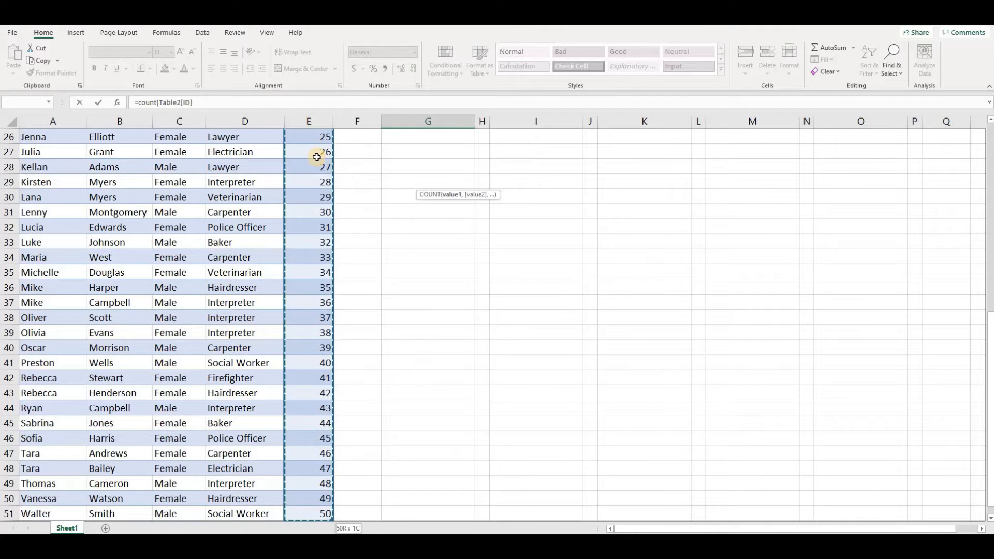
pyautogui.scroll(9, 317, 157)
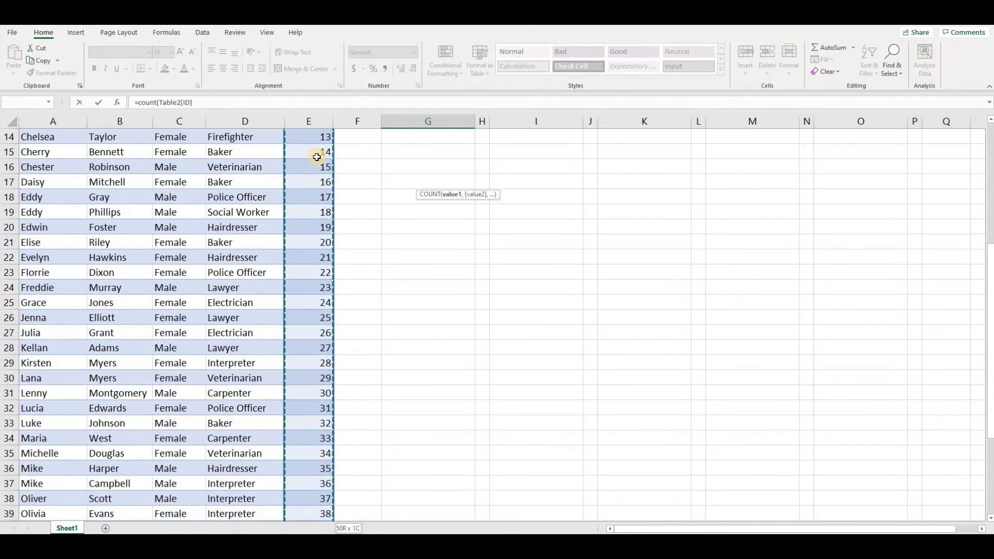
pyautogui.click(315, 129)
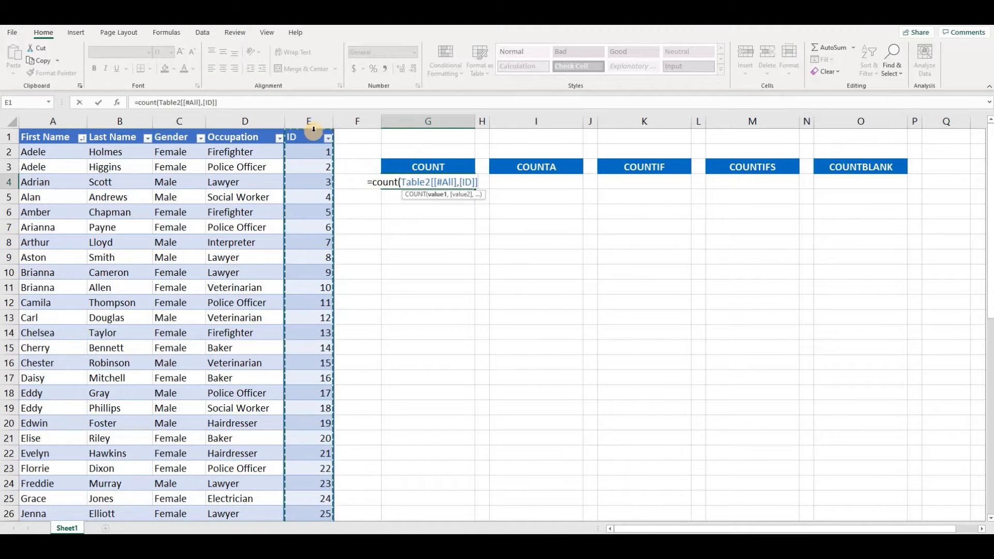
pyautogui.click(311, 136)
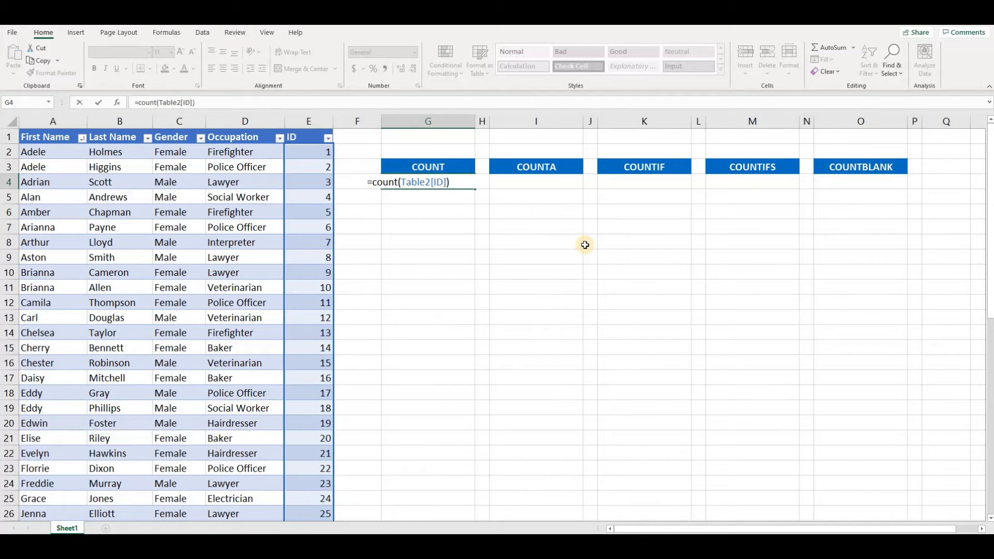
pyautogui.press('Return')
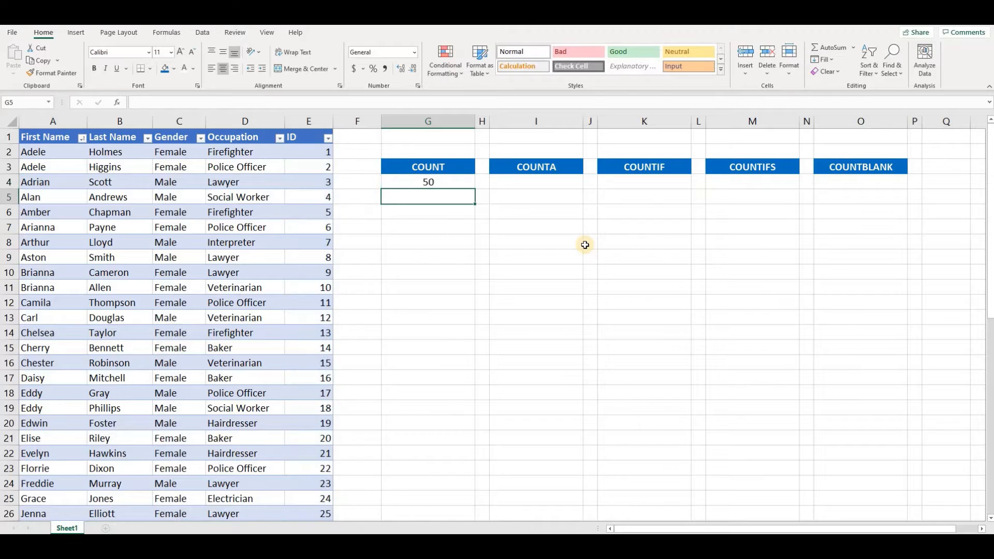
# Check the first and last entries of the ID column against the COUNT result in G4.
pyautogui.click(323, 154)
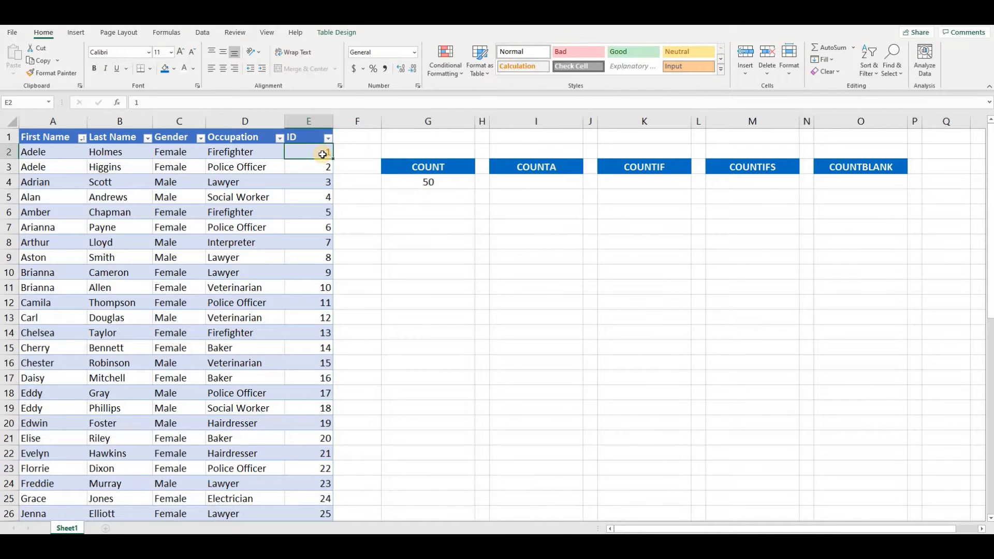
pyautogui.hotkey('ctrl', 'Down')
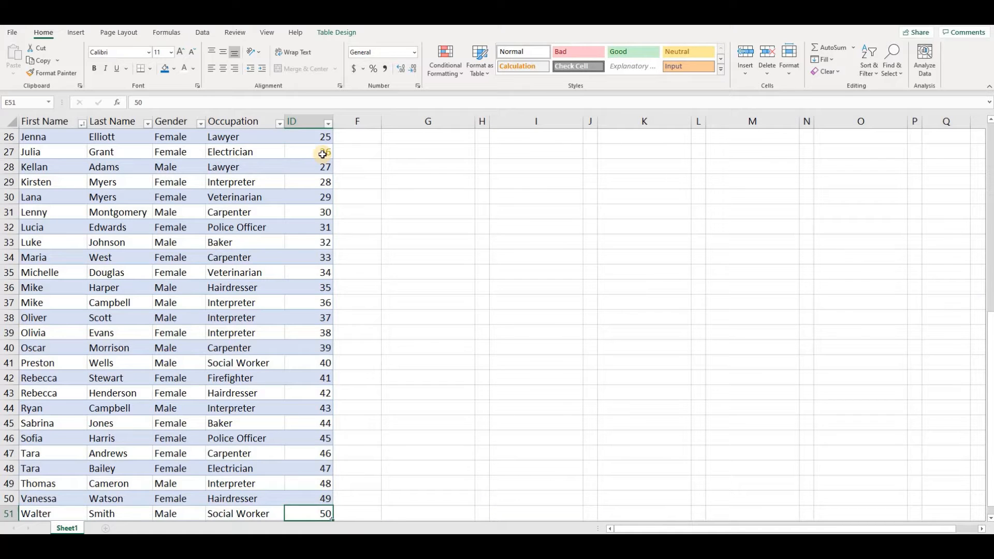
pyautogui.hotkey('ctrl', 'Up')
pyautogui.press('Down')
pyautogui.press('Right')
pyautogui.press('Right')
pyautogui.press('Down')
pyautogui.press('Down')
pyautogui.press('Down')
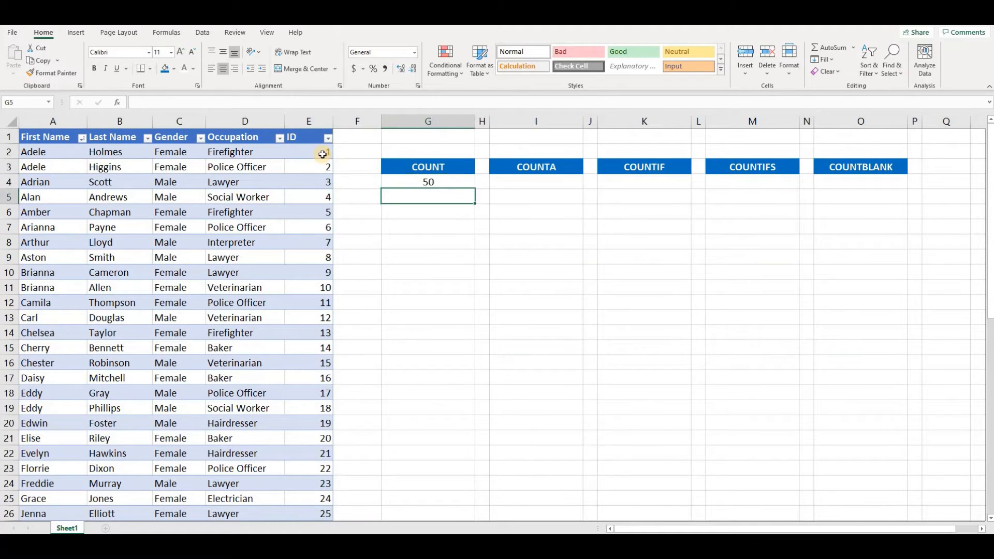
pyautogui.press('Up')
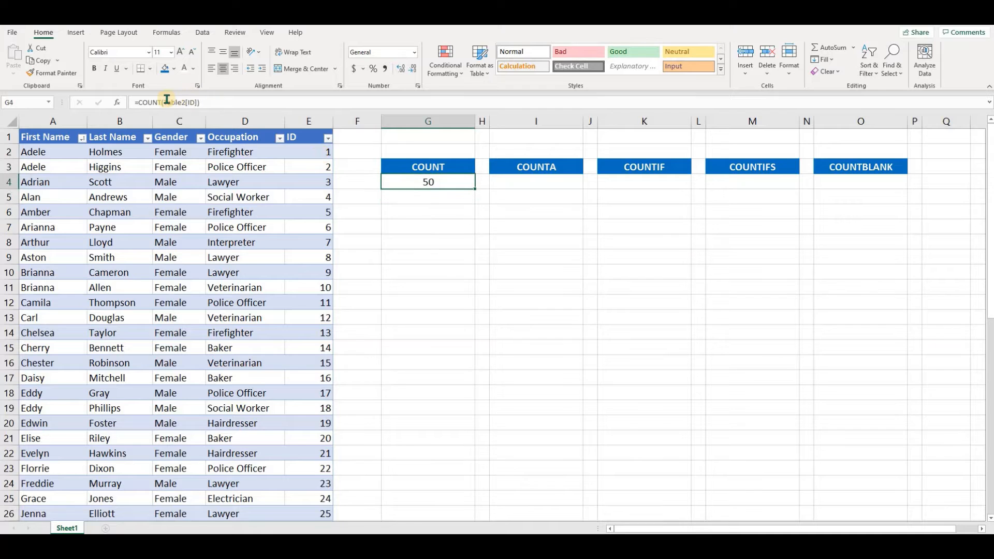
# Replace the argument of the COUNT formula in G4 with the table's First Name column.
pyautogui.moveTo(163, 100); pyautogui.dragTo(200, 100)
pyautogui.press('Delete')
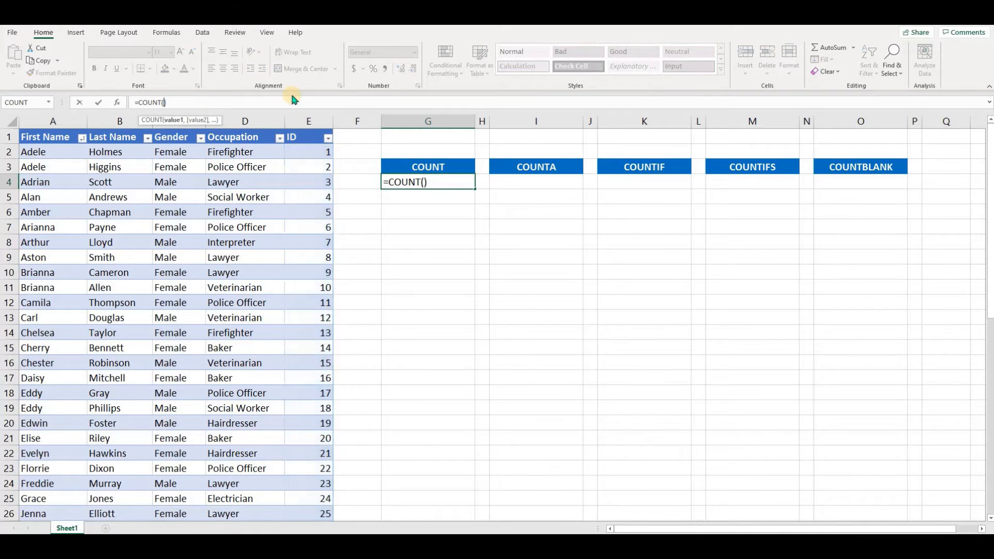
pyautogui.doubleClick(422, 182)
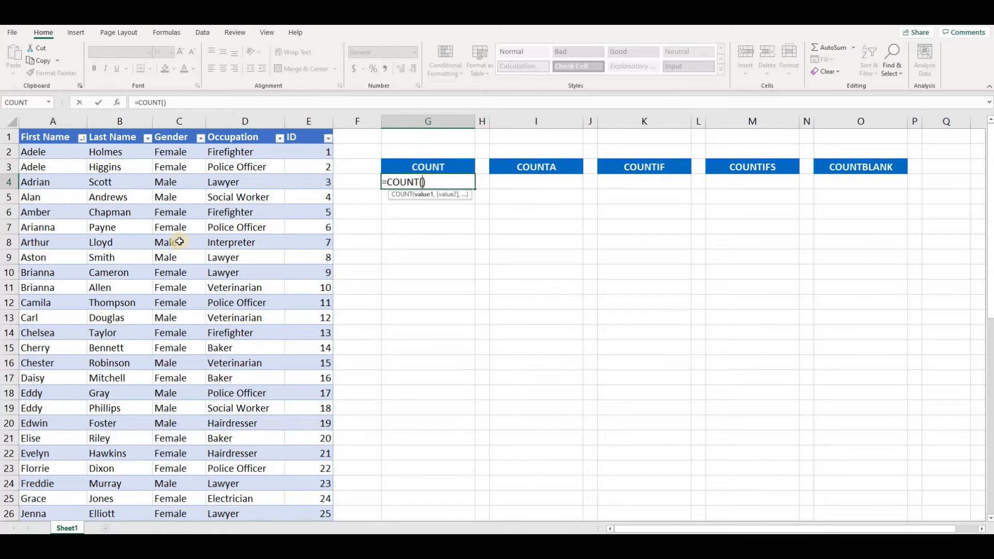
pyautogui.click(48, 129)
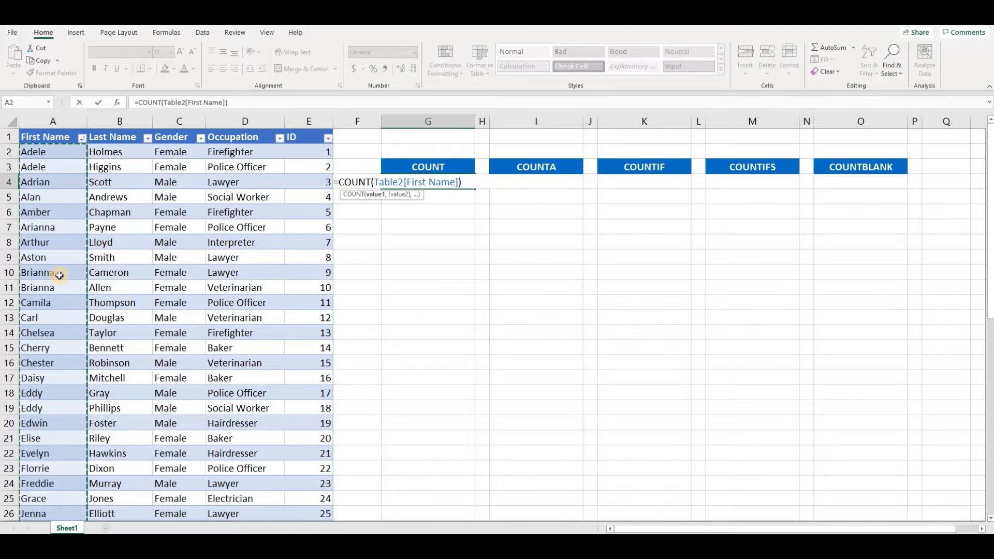
pyautogui.hotkey('ctrl', 'Return')
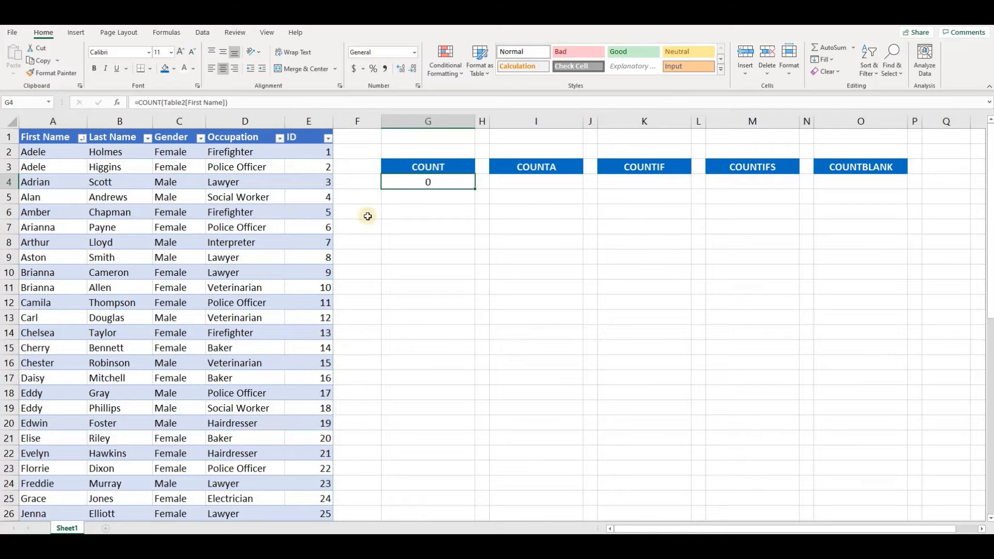
# Change the column reference in G4's COUNT formula to ID, giving =COUNT(Table2[ID]).
pyautogui.doubleClick(414, 183)
pyautogui.press('Left')
pyautogui.press('Left')
pyautogui.press('Left')
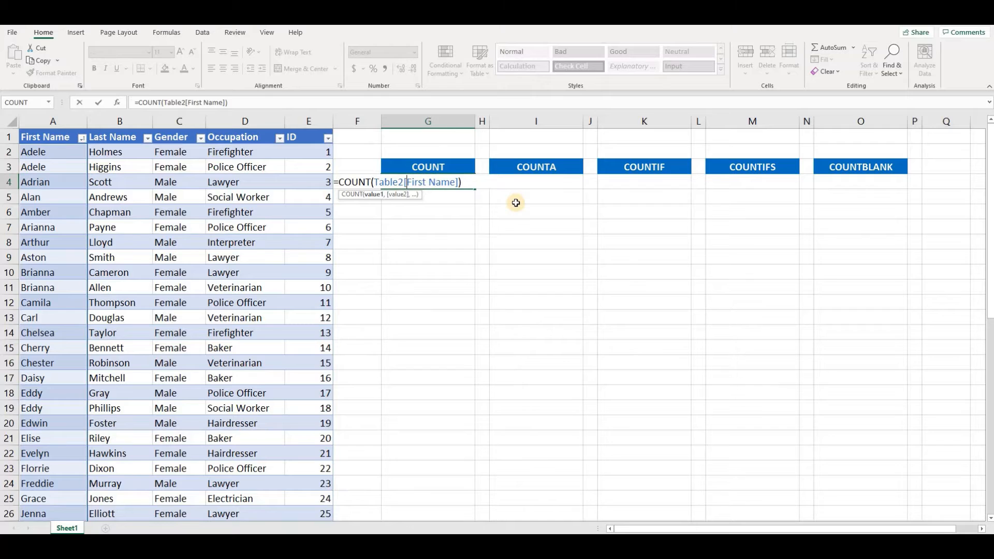
pyautogui.hotkey('shift', 'Right')
pyautogui.hotkey('shift', 'Right')
pyautogui.hotkey('shift', 'Right')
pyautogui.hotkey('shift', 'Right')
pyautogui.hotkey('shift', 'Right')
pyautogui.hotkey('shift', 'Right')
pyautogui.hotkey('shift', 'Right')
pyautogui.hotkey('shift', 'Right')
pyautogui.hotkey('shift', 'Right')
pyautogui.hotkey('shift', 'Right')
pyautogui.hotkey('shift', 'Right')
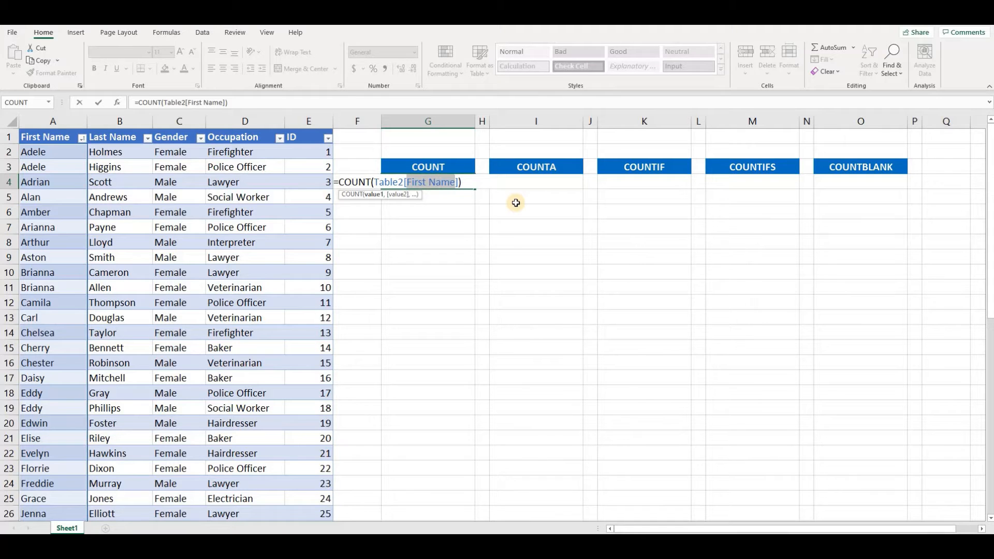
pyautogui.write('[ID')
pyautogui.press('Return')
pyautogui.press('Up')
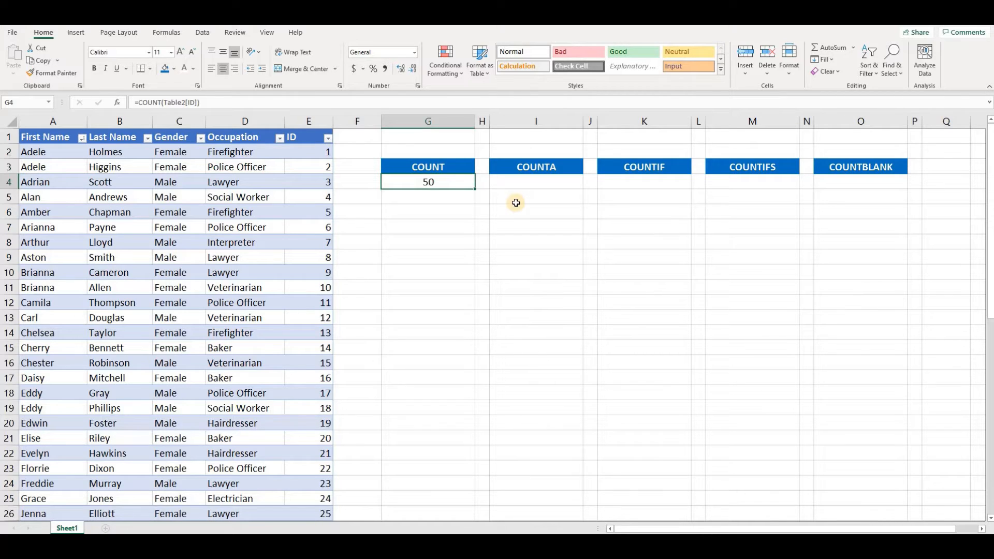
# Enter a COUNTA formula in cell I4 that counts the First Name column, =COUNTA(Table2[First Name]).
pyautogui.click(552, 182)
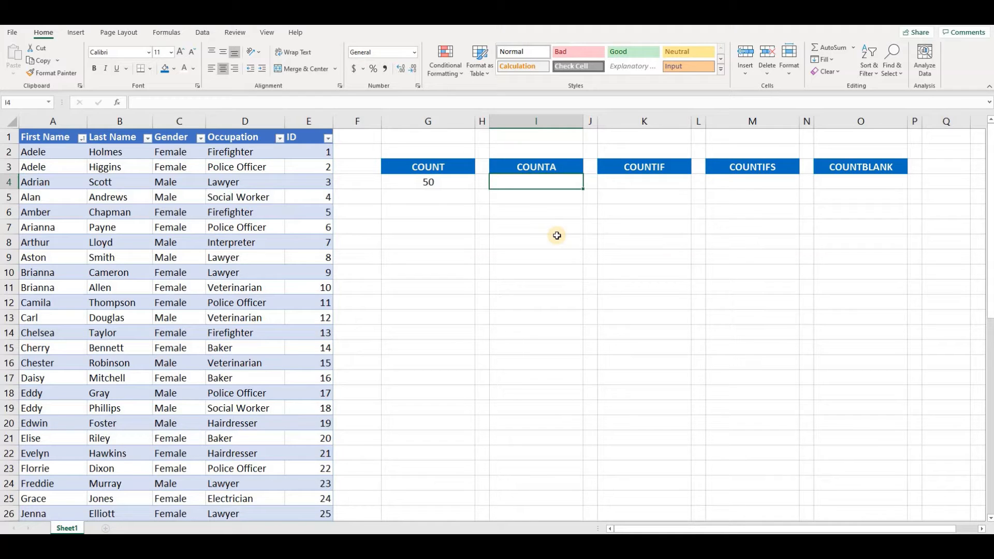
pyautogui.write('=count')
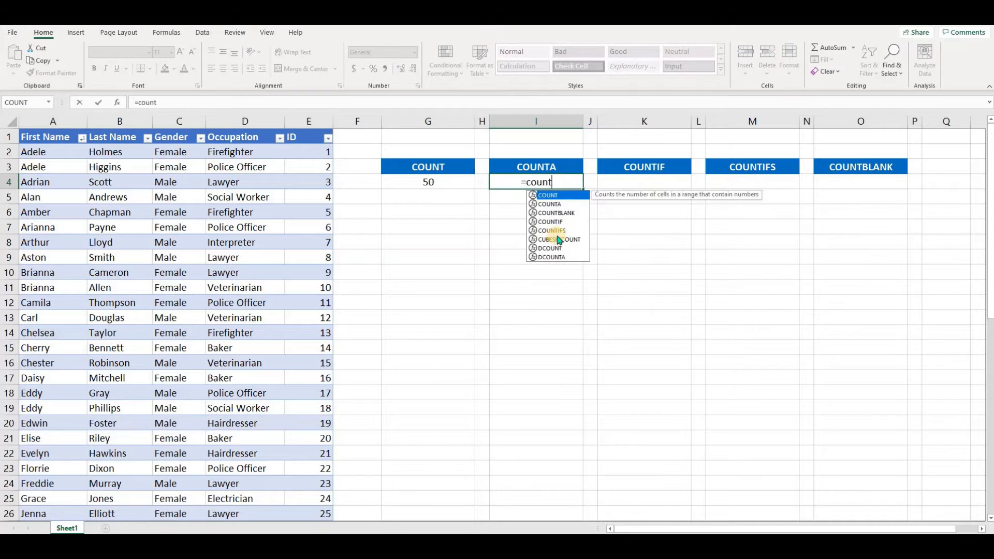
pyautogui.write('a(')
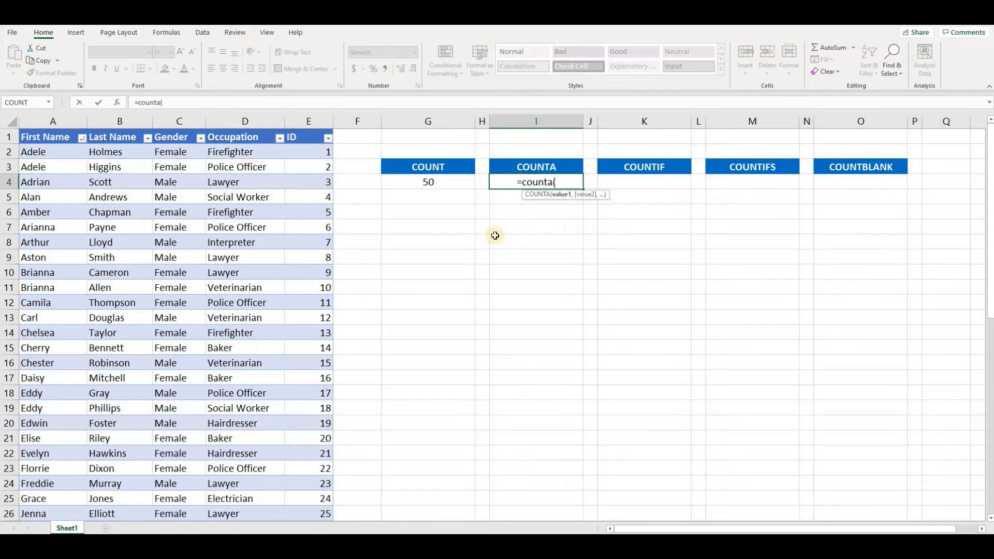
pyautogui.click(51, 129)
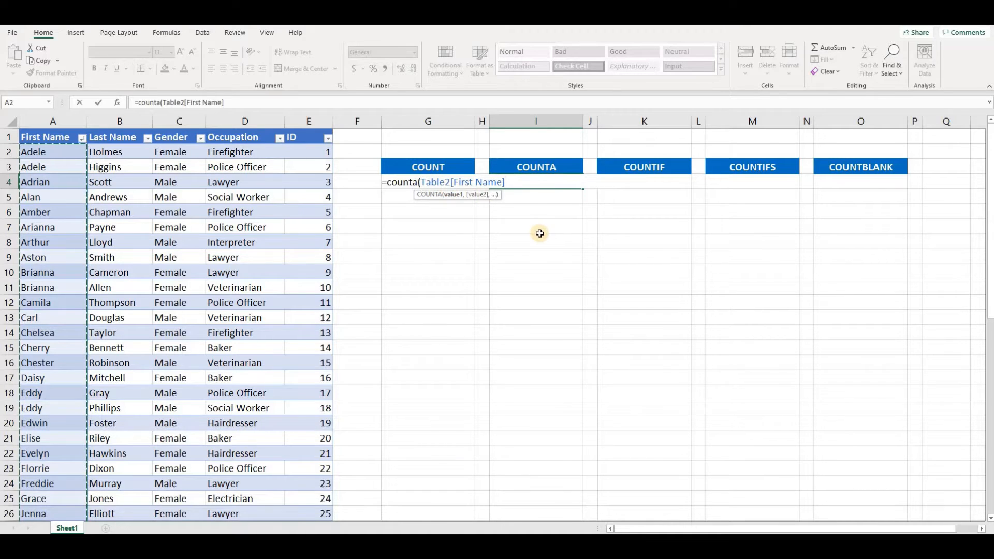
pyautogui.write(')')
pyautogui.press('Return')
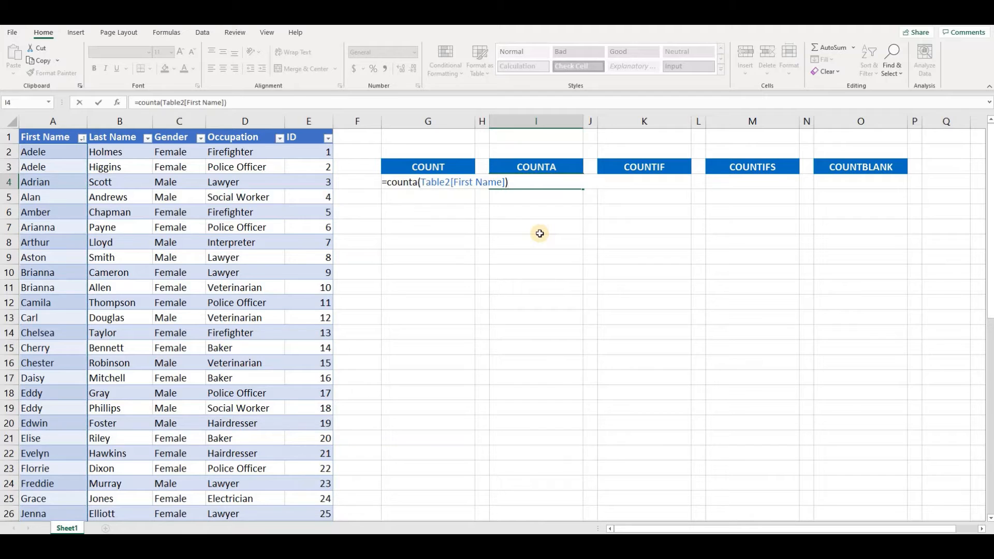
pyautogui.press('Up')
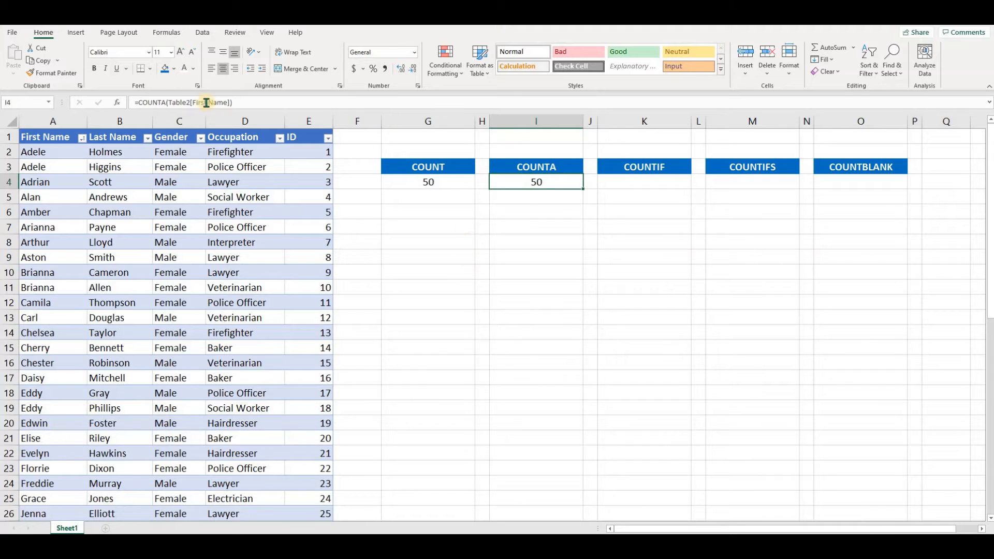
# Change the column reference in I4's COUNTA formula to ID, giving =COUNTA(Table2[ID]).
pyautogui.click(193, 102)
pyautogui.moveTo(192, 103); pyautogui.dragTo(224, 101)
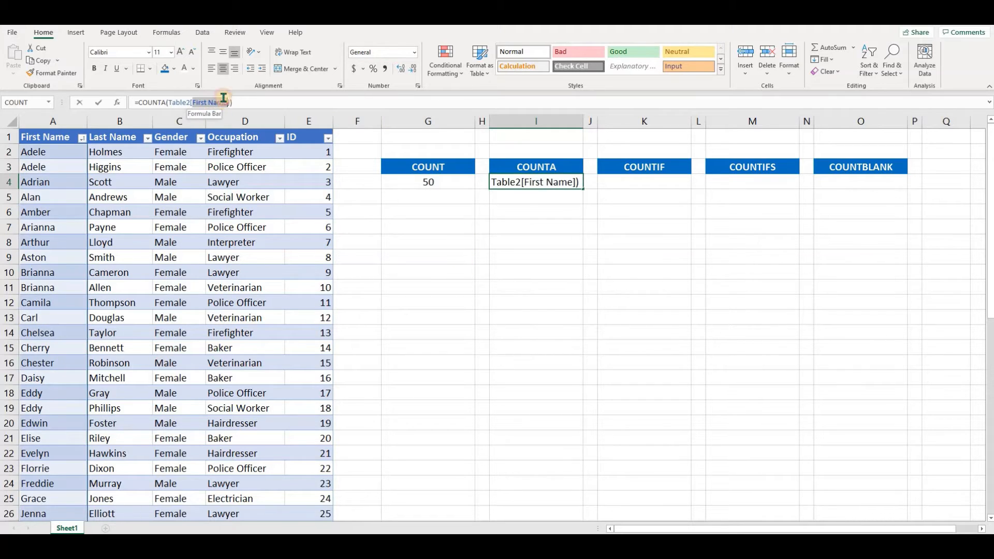
pyautogui.press('Delete')
pyautogui.press('Delete')
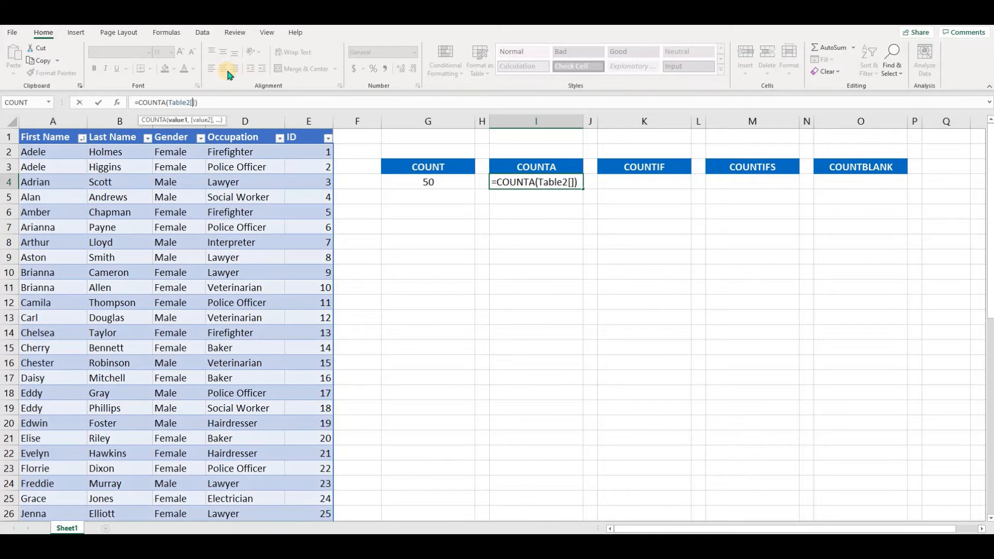
pyautogui.write('ID')
pyautogui.press('Return')
pyautogui.press('Up')
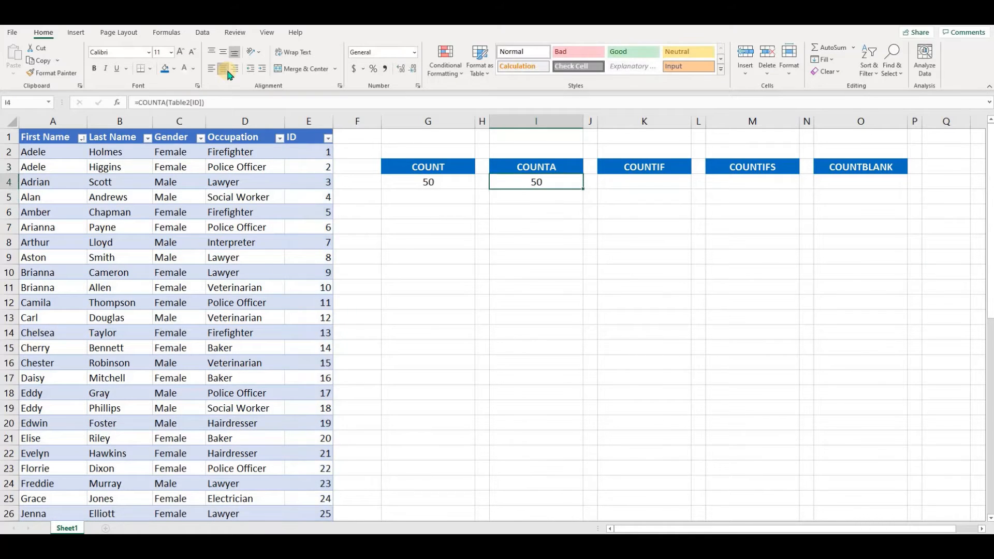
# Clear the ID value in cell E9 of the table.
pyautogui.click(315, 150)
pyautogui.click(317, 168)
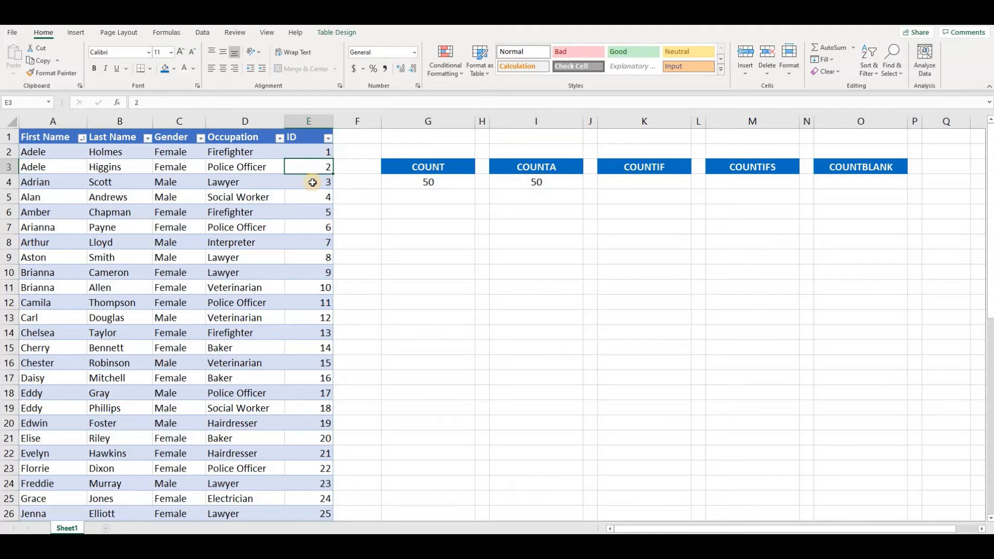
pyautogui.click(322, 186)
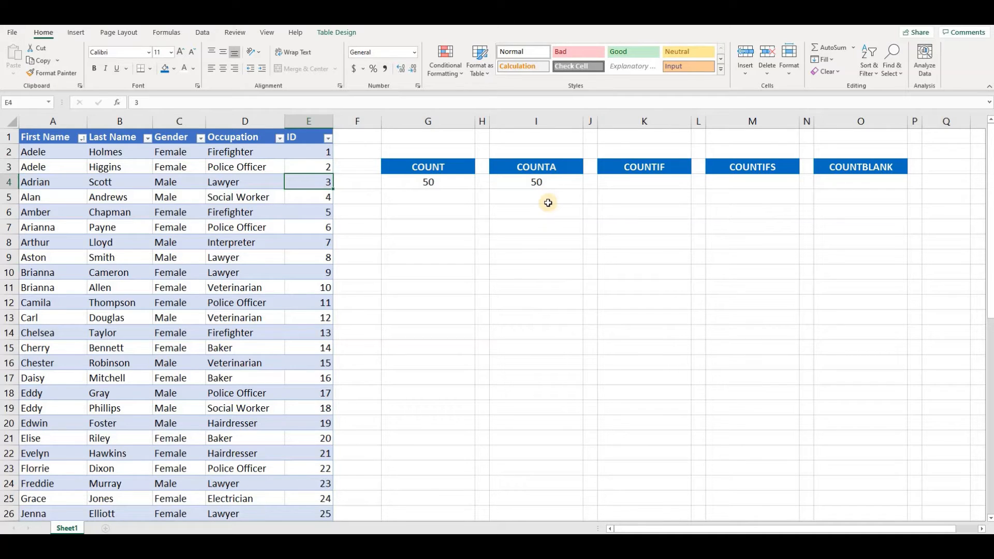
pyautogui.click(321, 260)
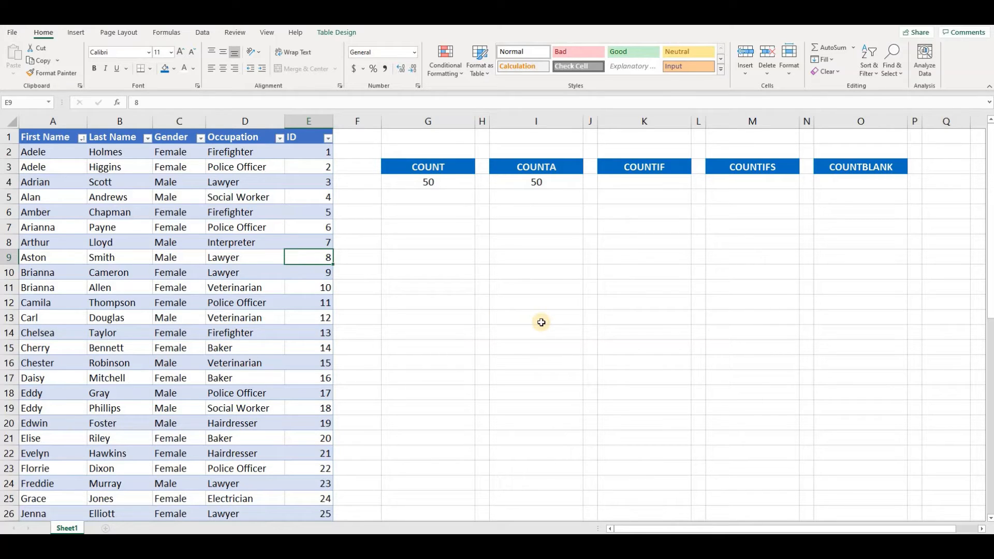
pyautogui.press('Delete')
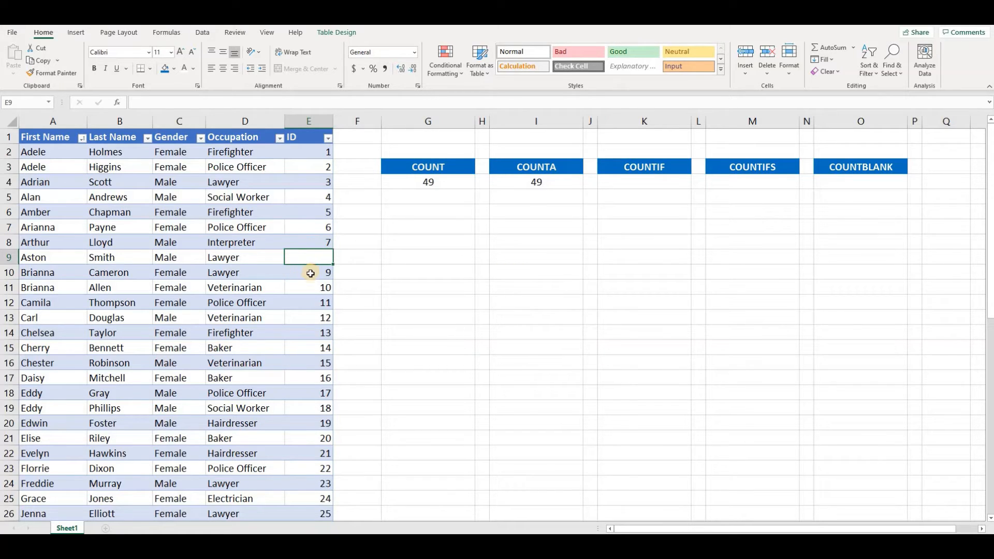
# Enter the ID value 8 in cell E9 of the table.
pyautogui.write('8')
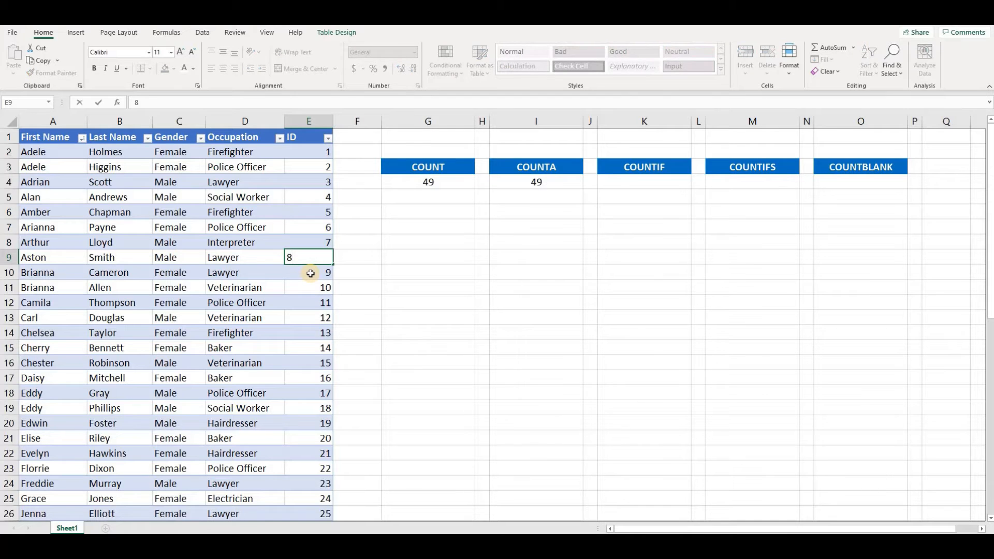
pyautogui.press('Return')
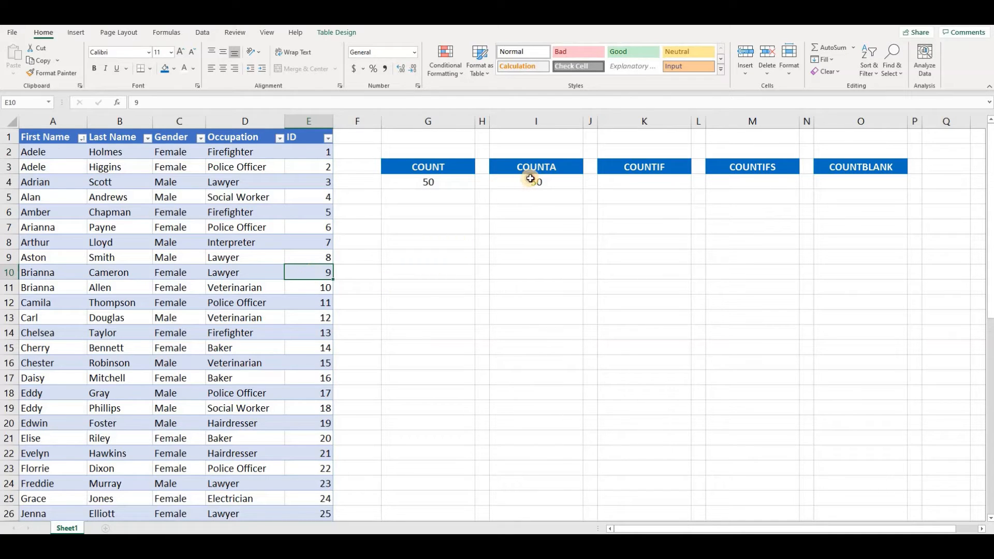
# Change the column reference in I4's COUNTA formula to First Name, giving =COUNTA(Table2[First Name]).
pyautogui.click(531, 179)
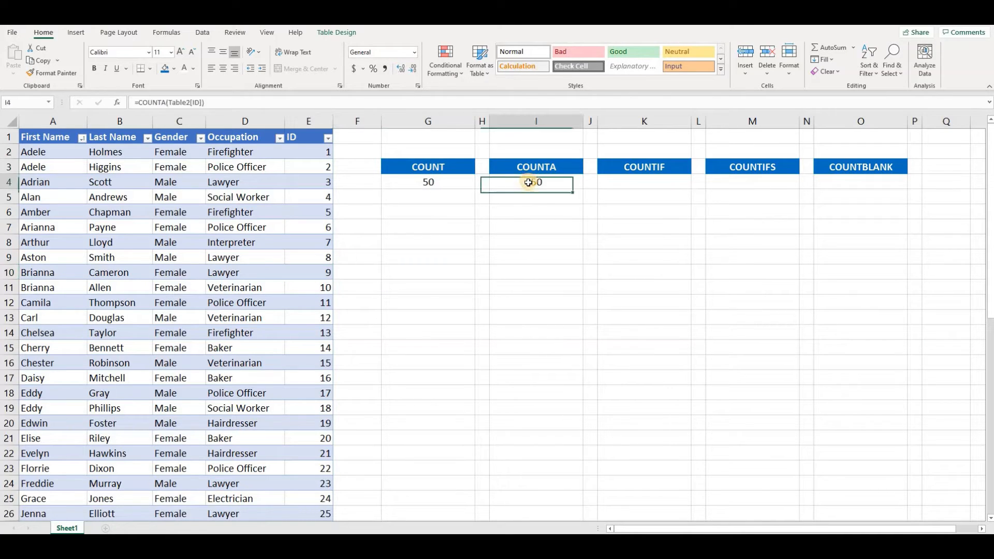
pyautogui.click(193, 100)
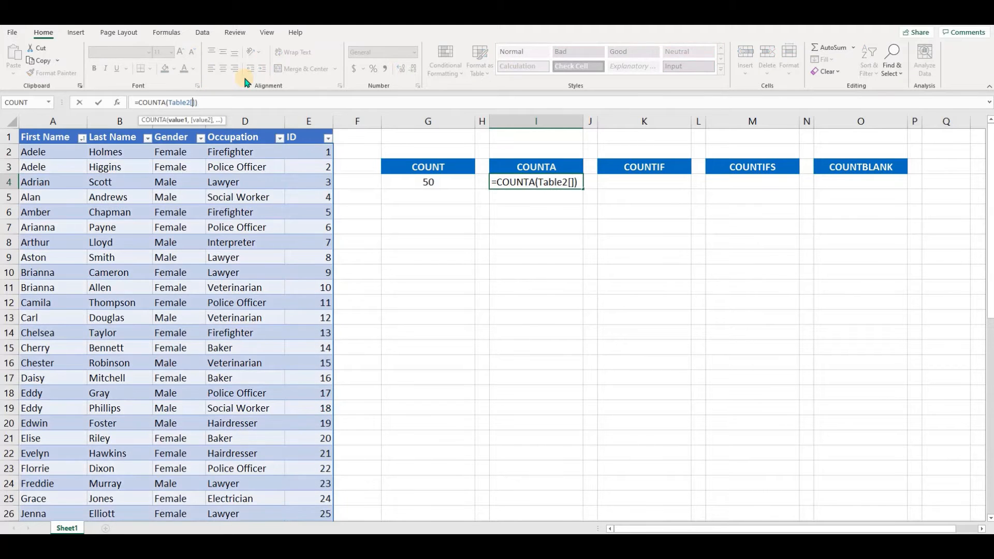
pyautogui.press('Delete')
pyautogui.press('Delete')
pyautogui.write('fir')
pyautogui.press('Tab')
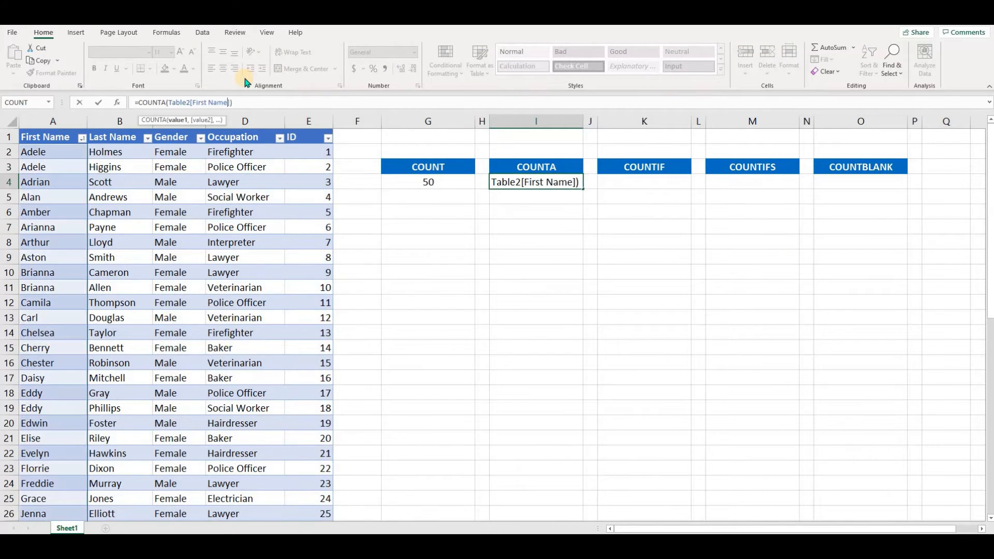
pyautogui.press('Return')
pyautogui.press('Up')
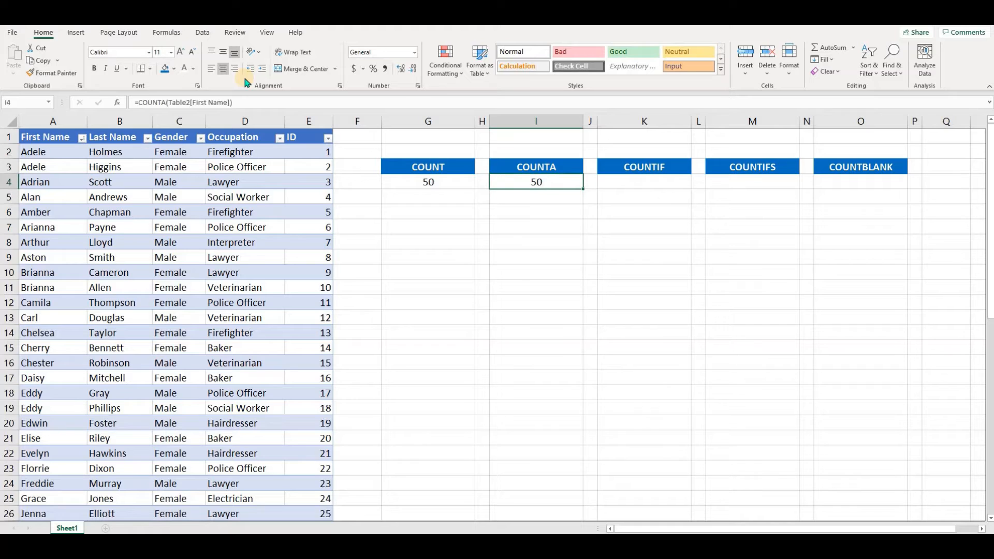
# Enter a COUNTIF formula in cell K4 that counts the females in the Gender column, =COUNTIF(Table2[Gender],"Female").
pyautogui.press('Right')
pyautogui.press('Right')
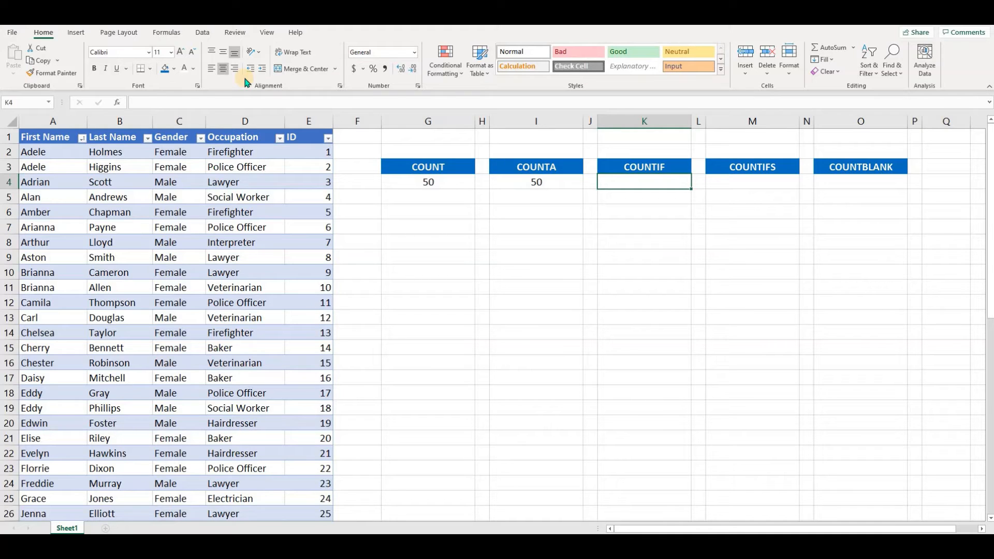
pyautogui.write('=countif')
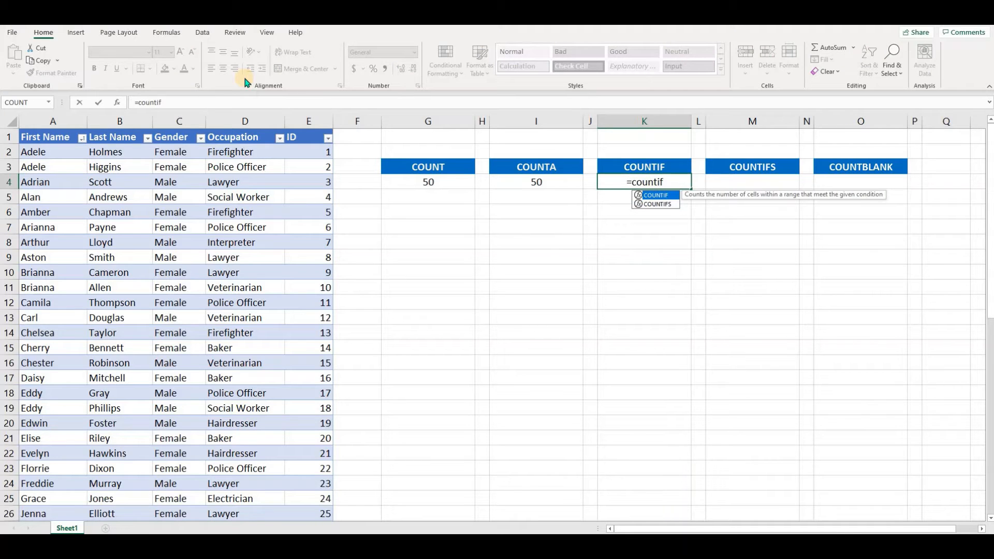
pyautogui.write('(')
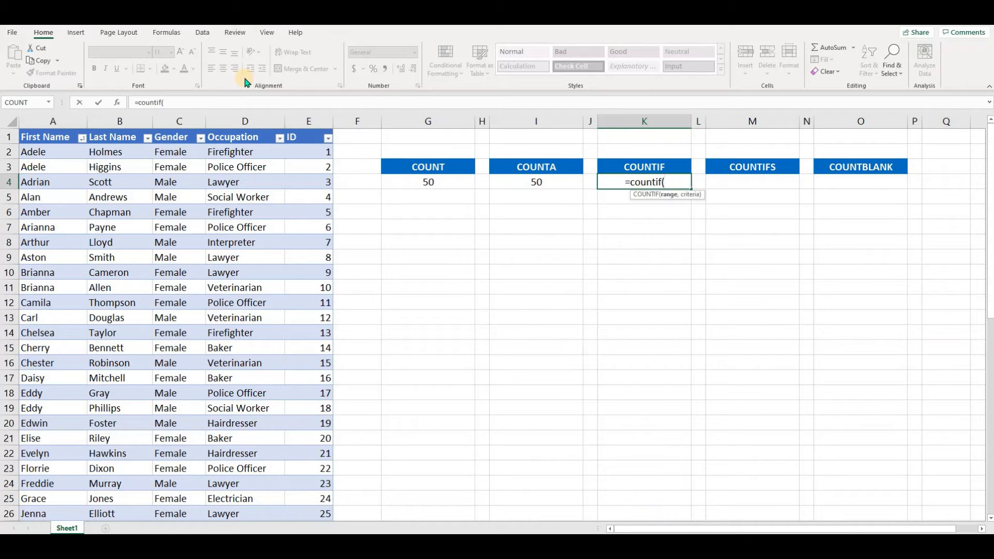
pyautogui.click(180, 127)
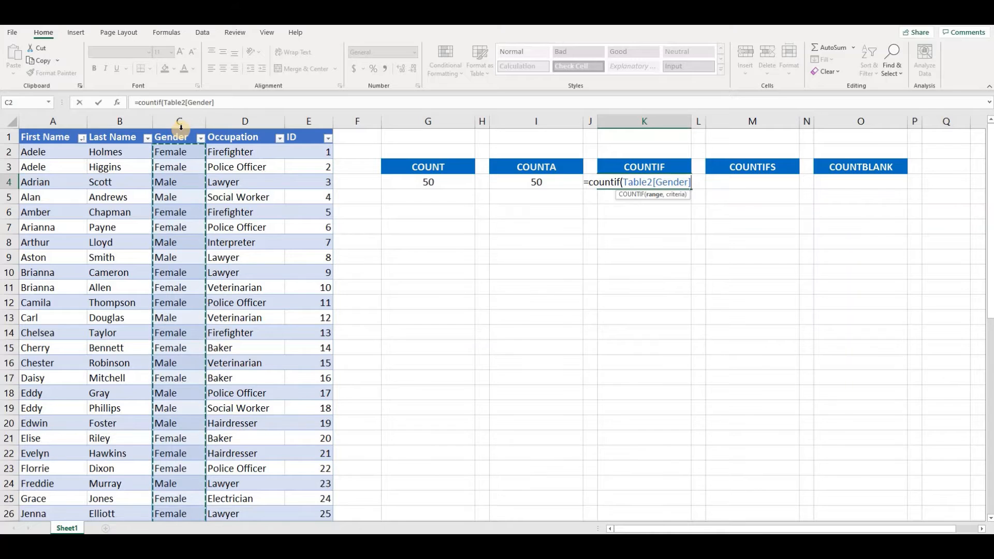
pyautogui.write(',')
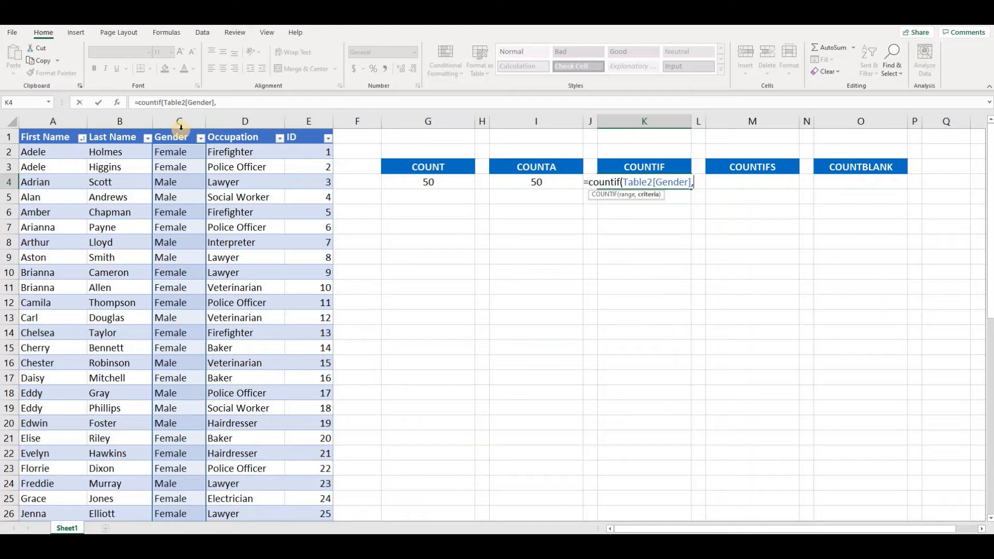
pyautogui.write('"Fe')
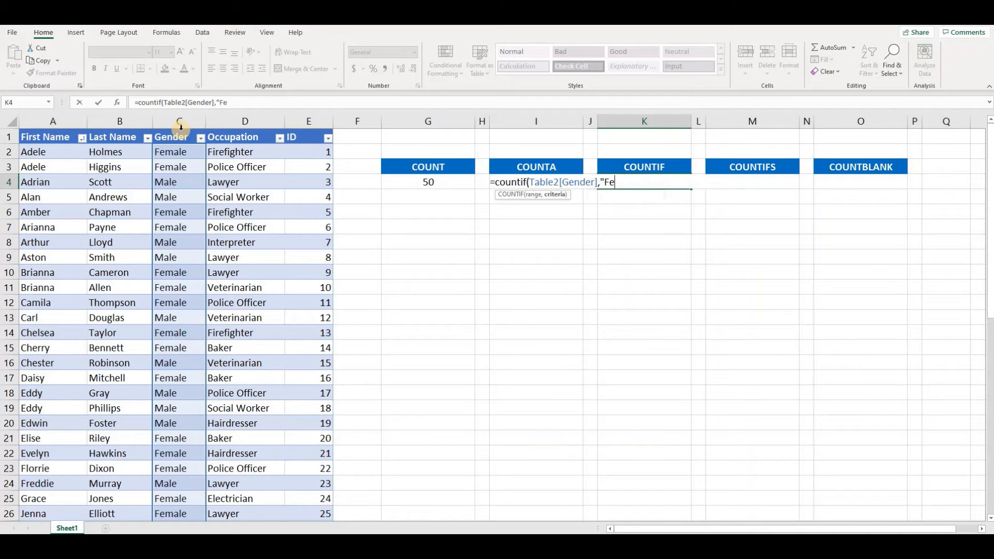
pyautogui.write('male")')
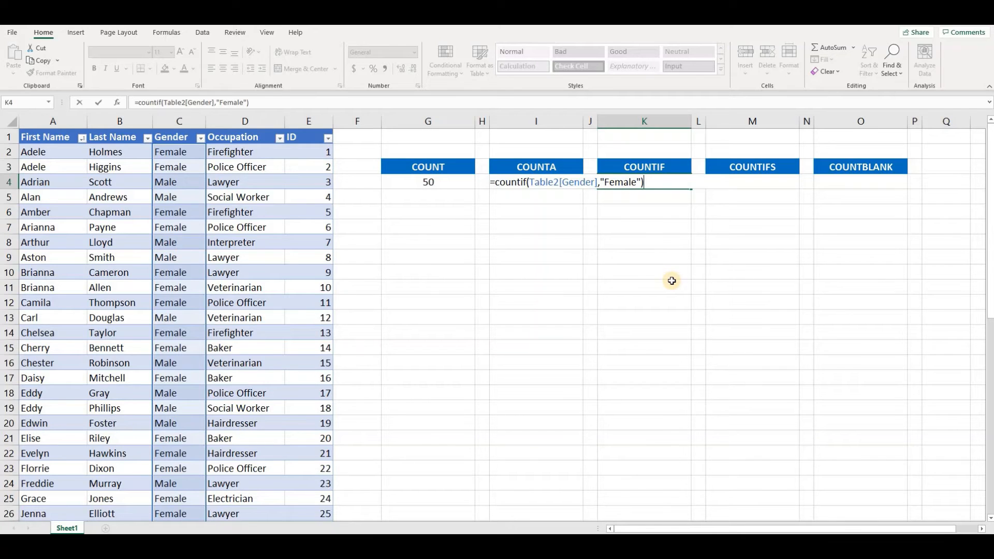
pyautogui.press('Return')
pyautogui.press('Up')
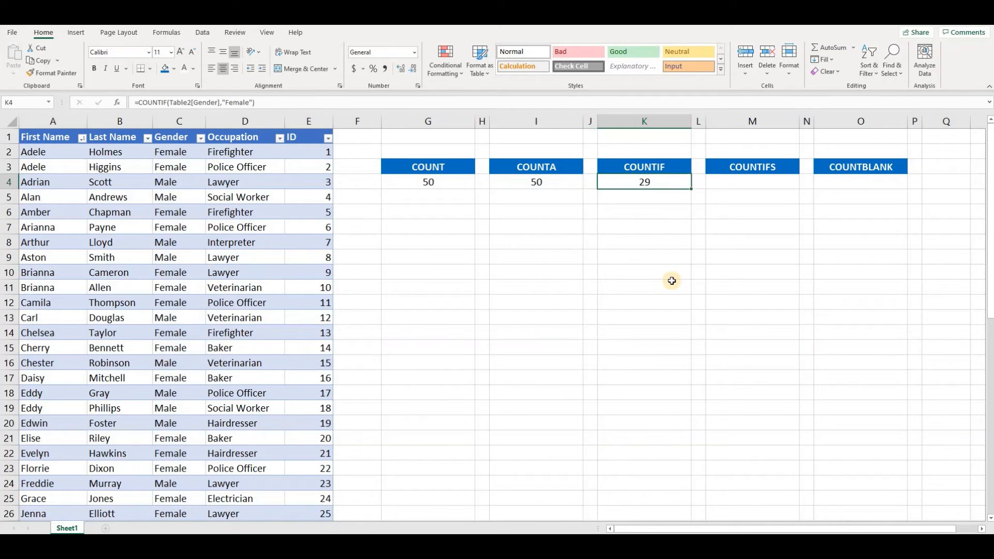
# Sort the table by Gender from A to Z and select all the Female cells, C2 to C30, to check the COUNTIF result.
pyautogui.click(202, 143)
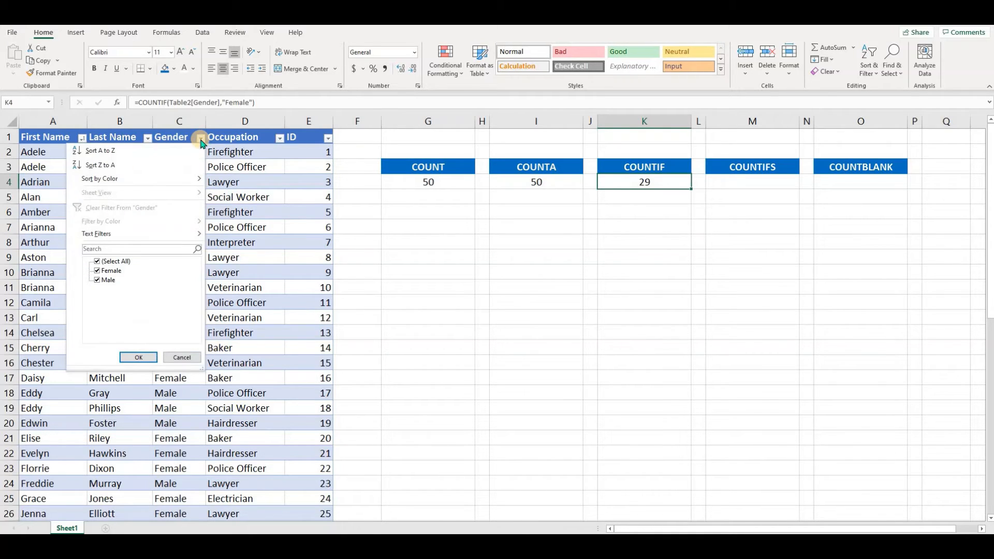
pyautogui.click(142, 152)
pyautogui.click(180, 151)
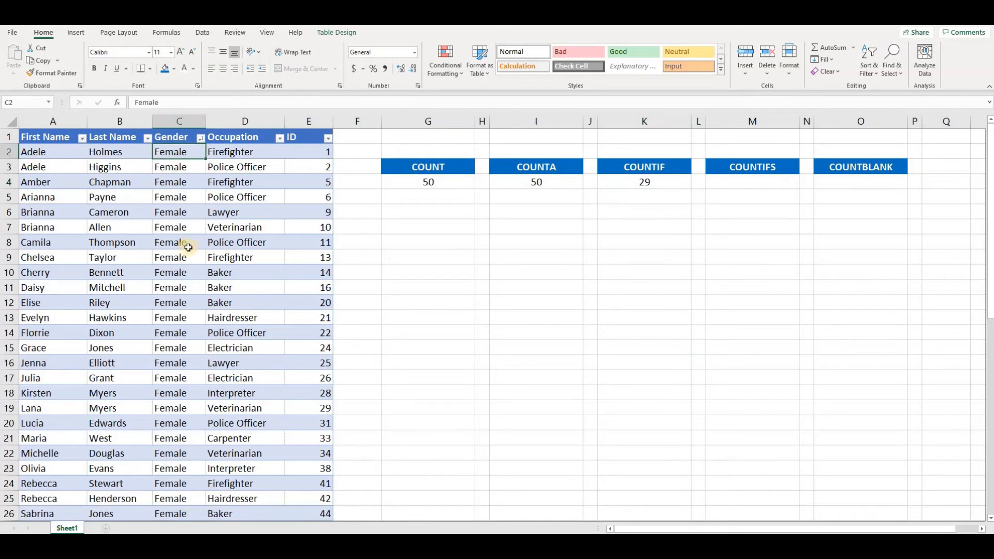
pyautogui.scroll(-1, 177, 365)
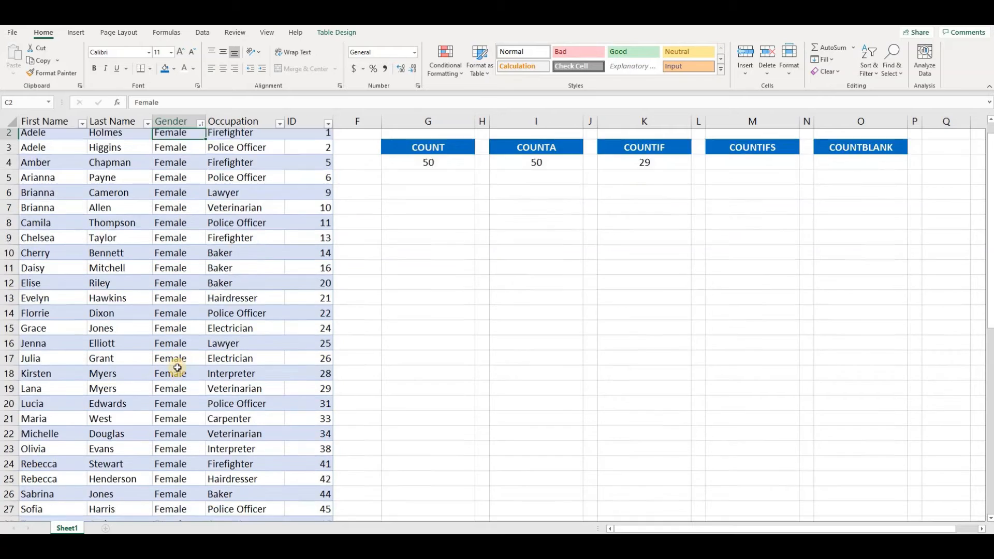
pyautogui.scroll(-4, 177, 368)
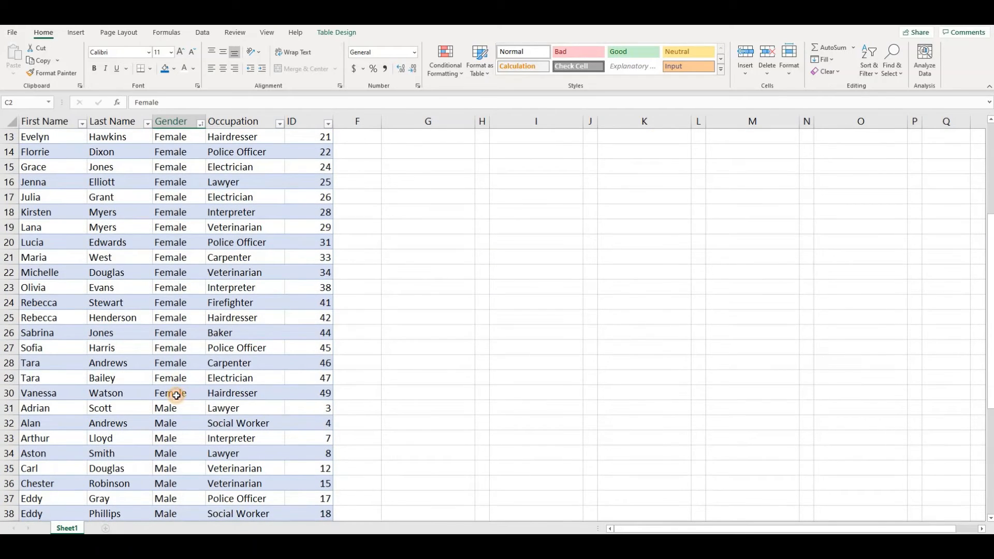
pyautogui.keyDown('shift'); pyautogui.click(177, 396); pyautogui.keyUp('shift')
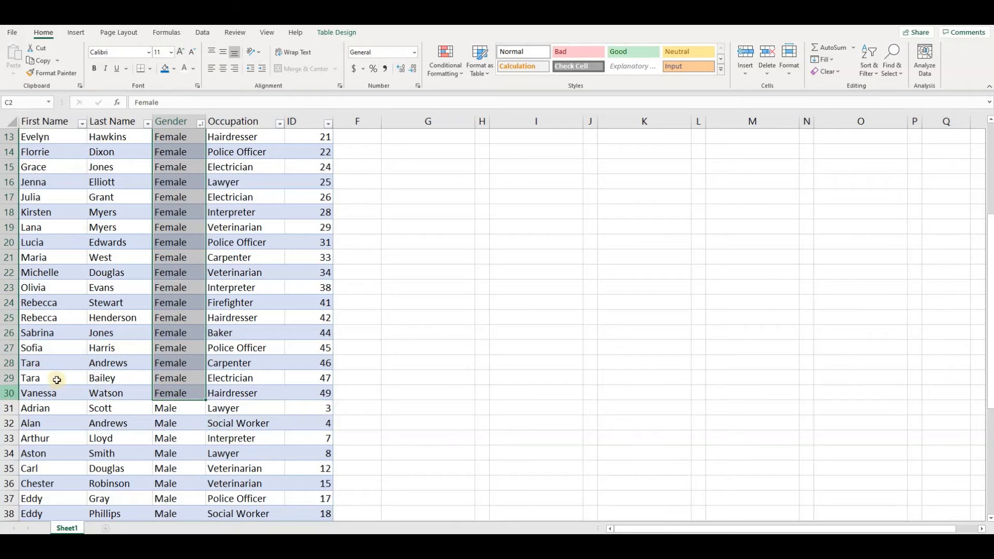
pyautogui.scroll(4, 84, 349)
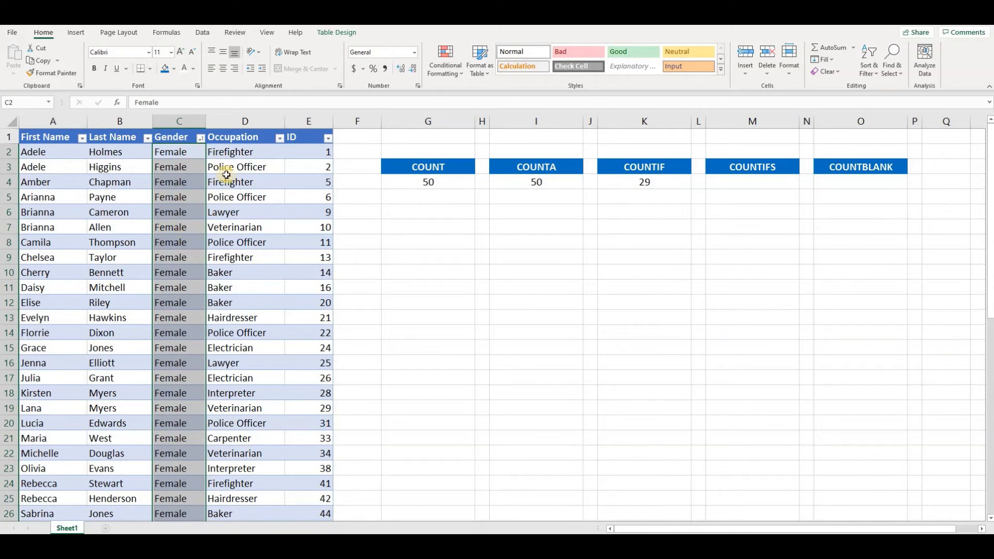
# Undo the Gender sort and select the COUNTIF result in cell K4.
pyautogui.hotkey('shift', 'BackSpace')
pyautogui.hotkey('ctrl', 'z')
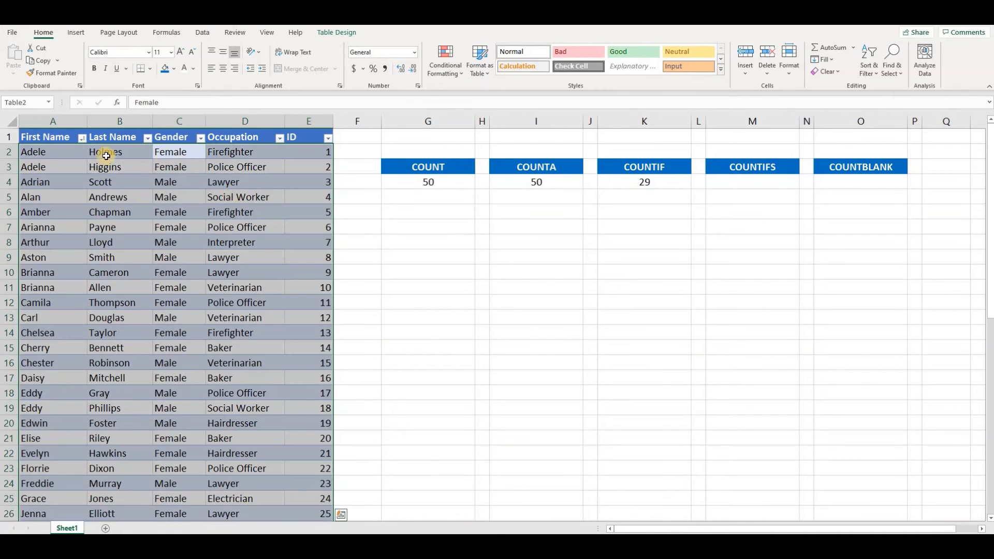
pyautogui.click(34, 152)
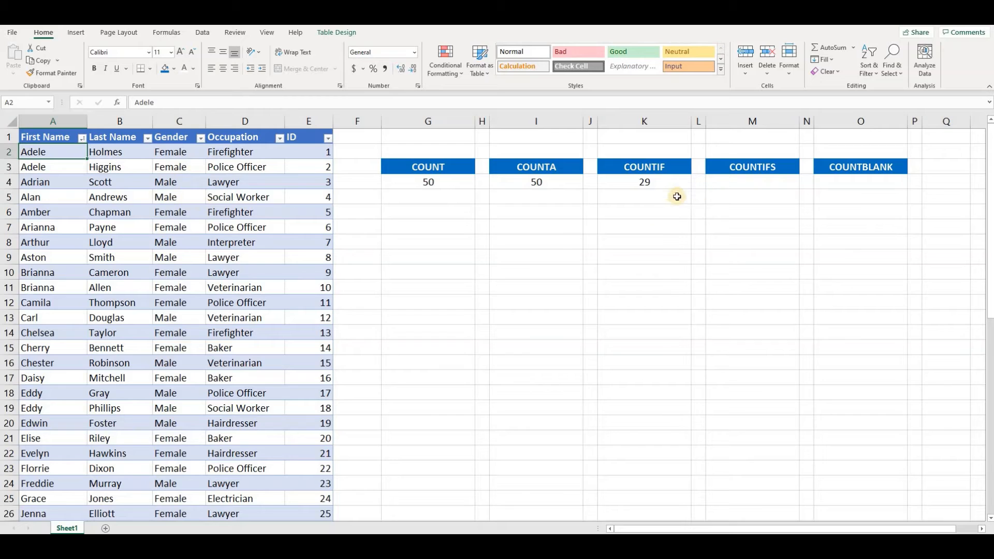
pyautogui.click(680, 181)
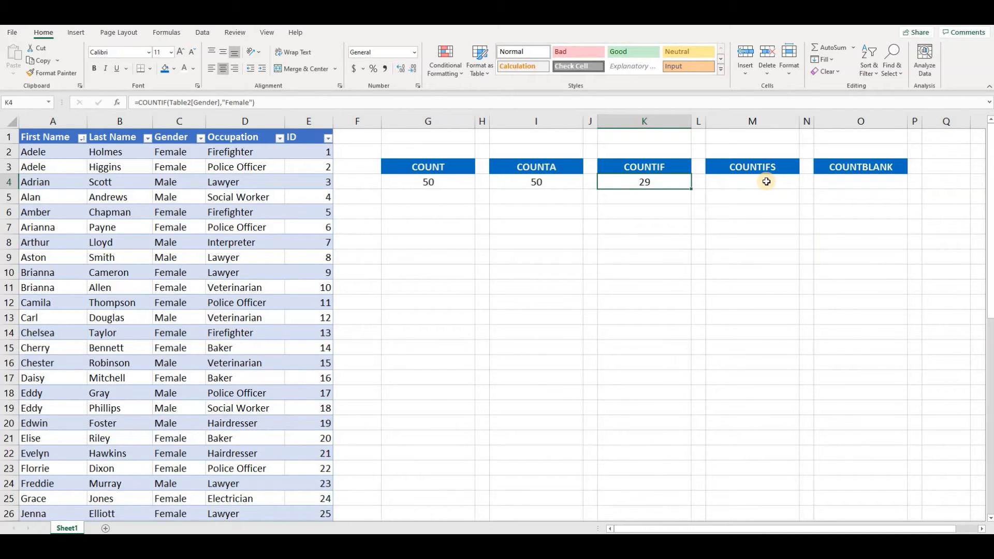
# Start a COUNTIFS formula in cell M4 with the Gender column as first criteria range and "Male" as its criterion.
pyautogui.click(766, 182)
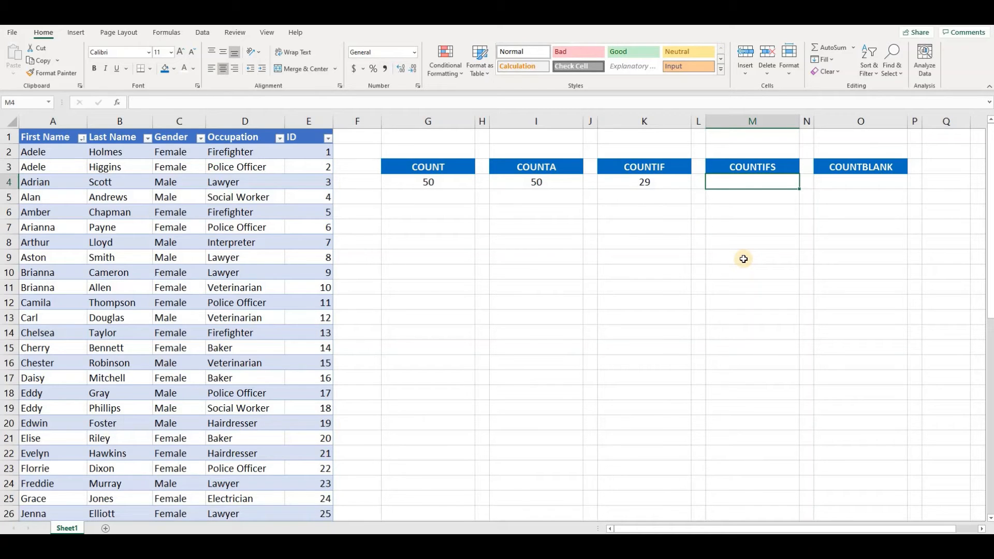
pyautogui.write('=countifs')
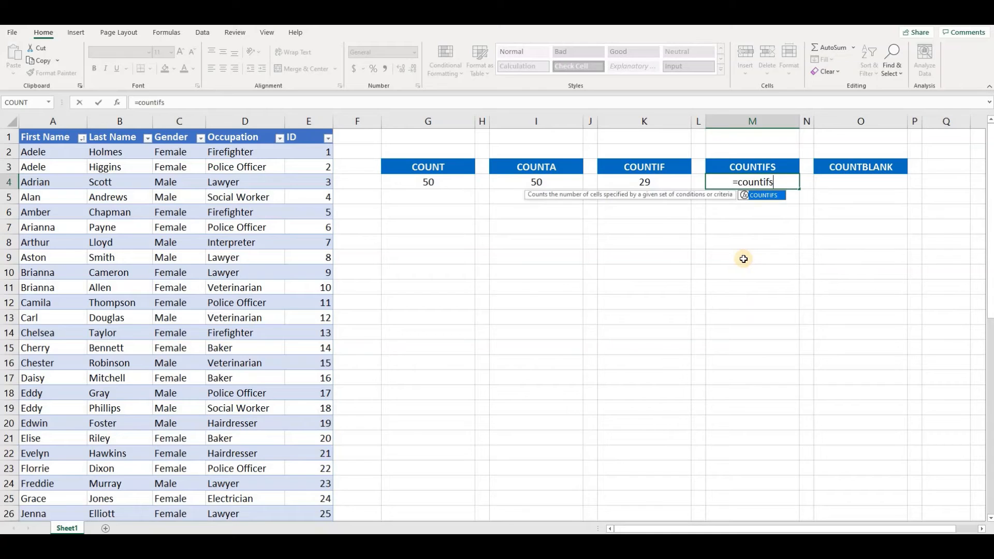
pyautogui.write('(')
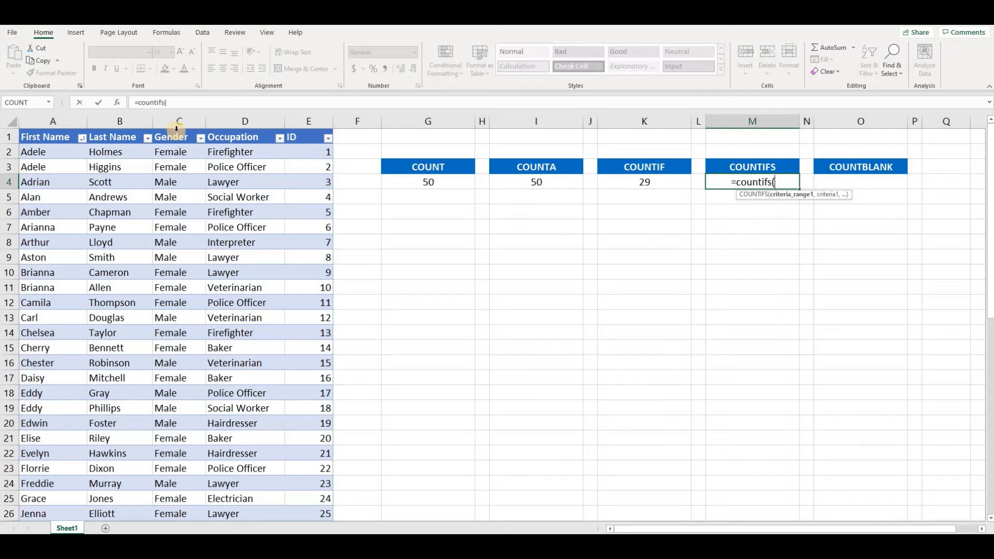
pyautogui.click(176, 129)
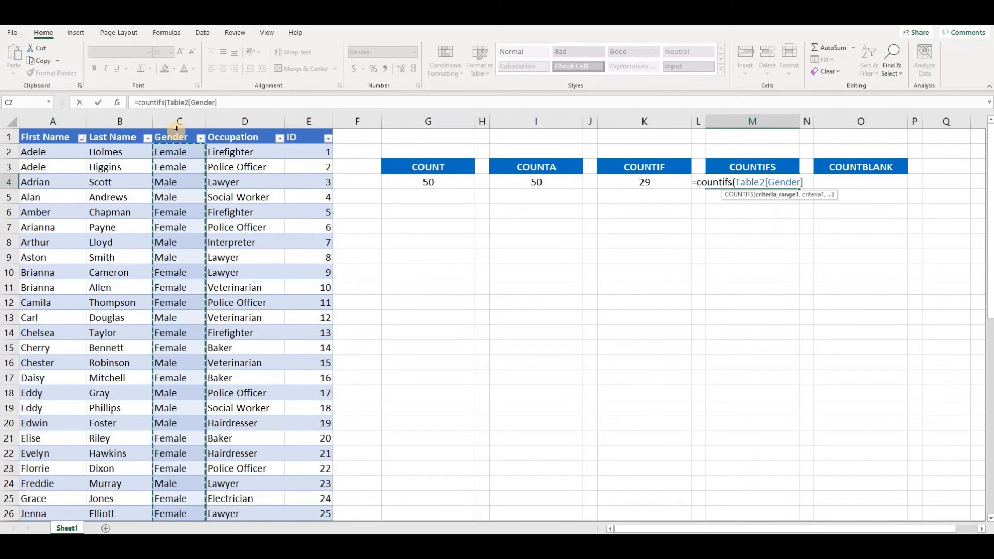
pyautogui.write(',"M')
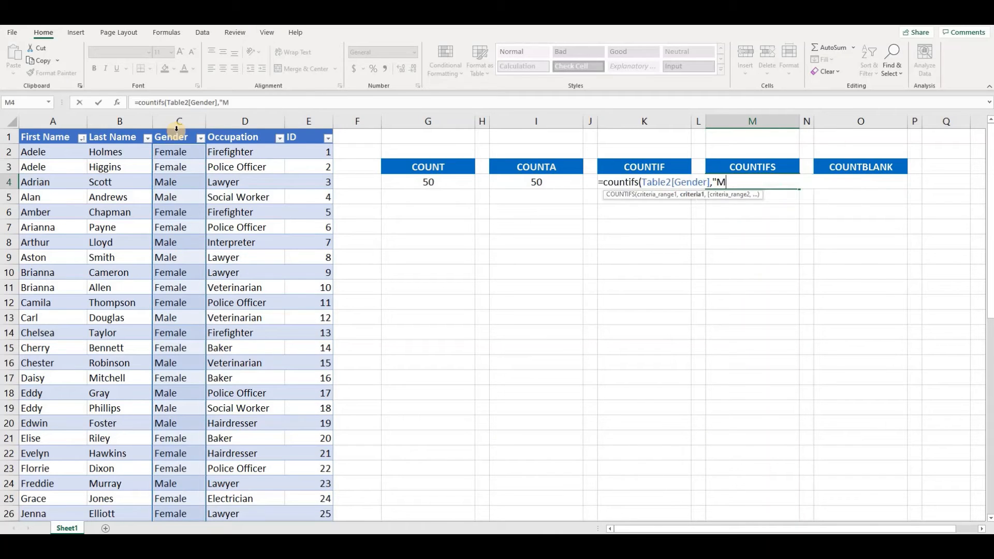
pyautogui.write('ale')
pyautogui.write(',')
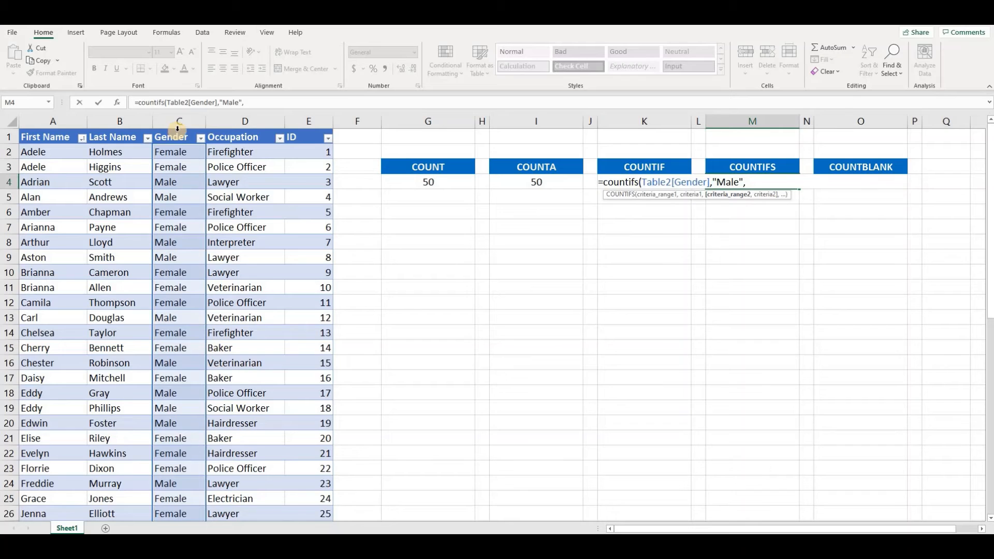
# Complete M4's COUNTIFS formula with the Occupation column as second criteria range and "Lawyer" as its criterion, and commit it.
pyautogui.click(247, 128)
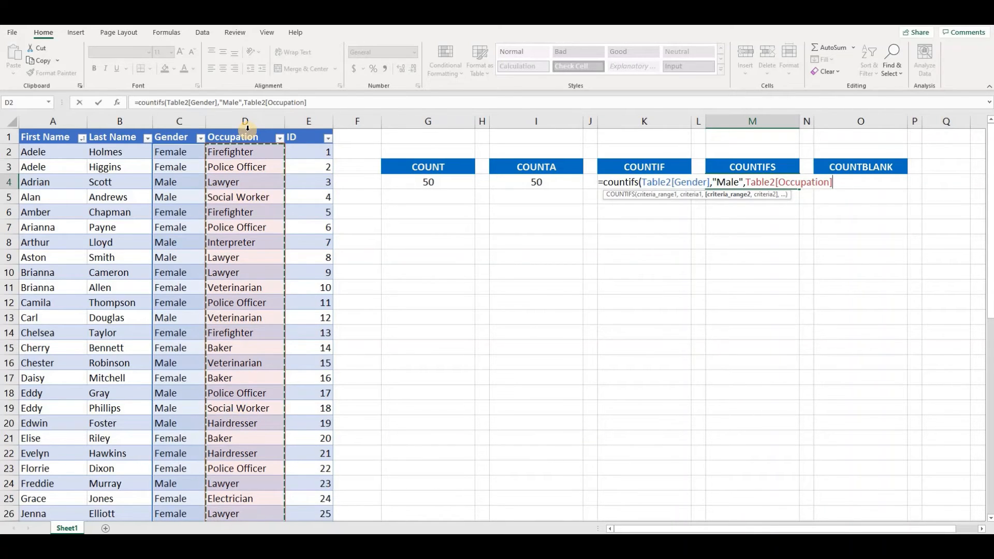
pyautogui.write(',')
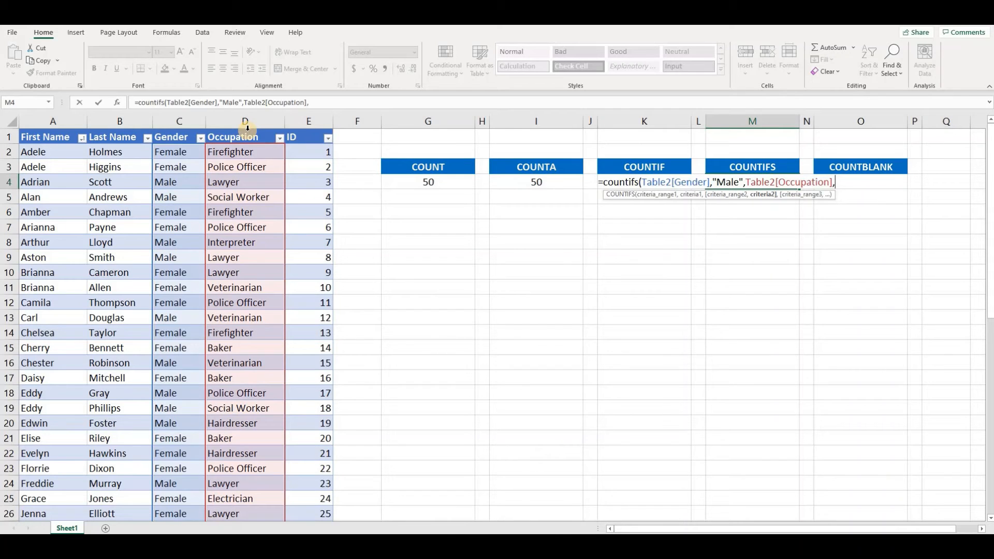
pyautogui.write('"')
pyautogui.write('Lawyer')
pyautogui.write(')')
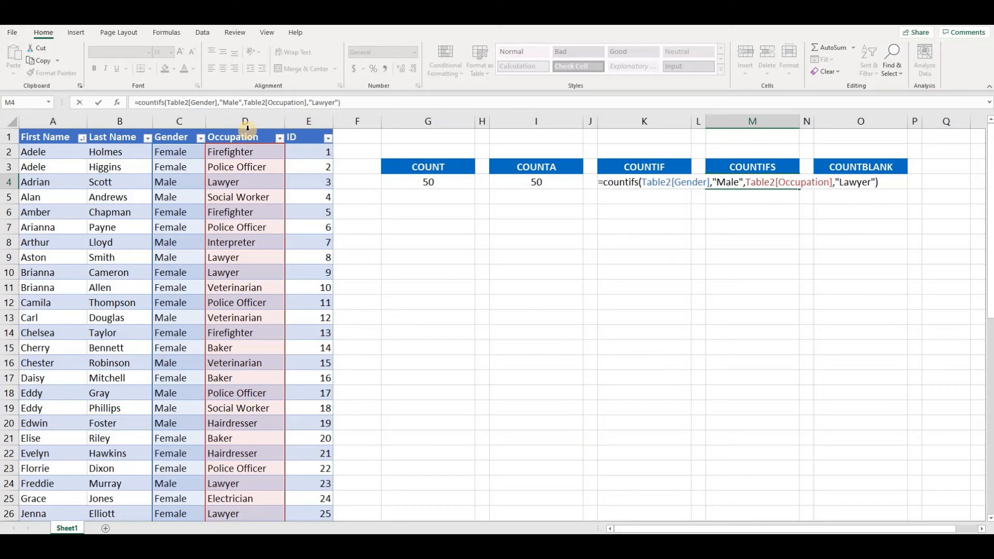
pyautogui.hotkey('ctrl', 'Return')
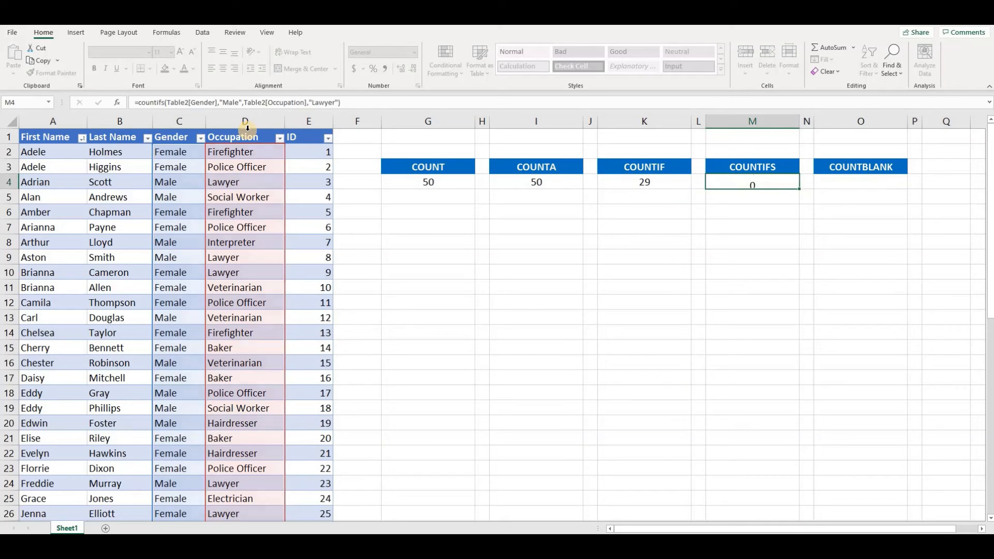
# Filter the table's Gender column to show only Male.
pyautogui.click(201, 139)
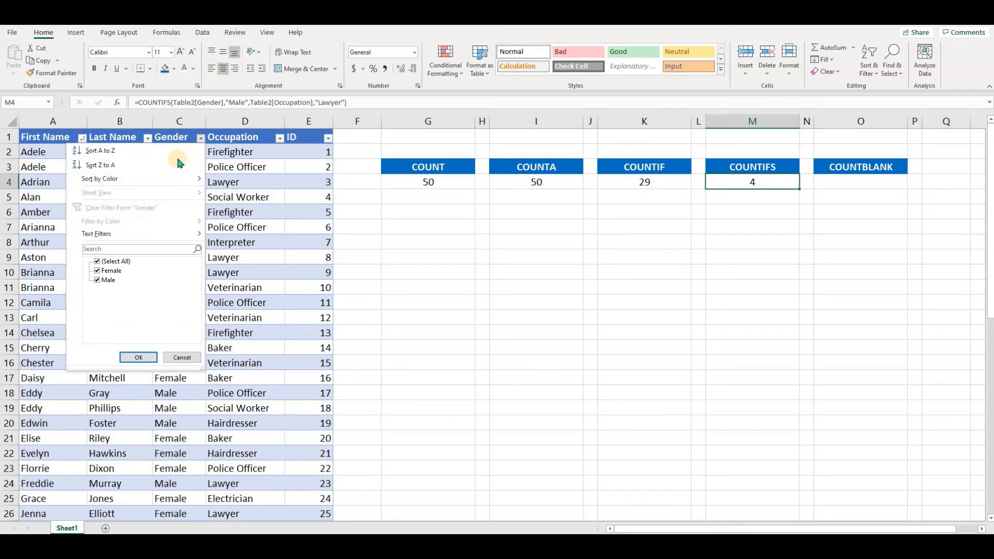
pyautogui.click(98, 272)
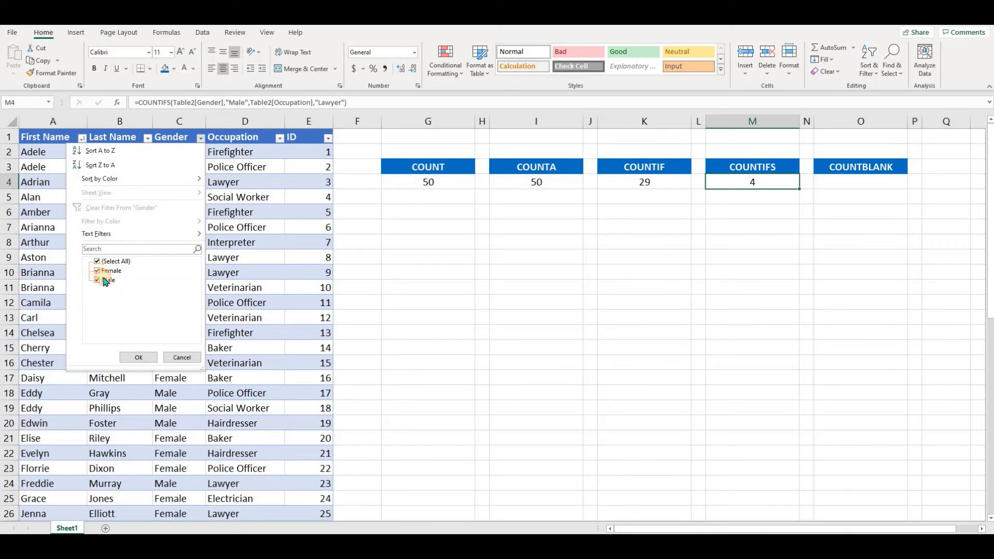
pyautogui.click(141, 357)
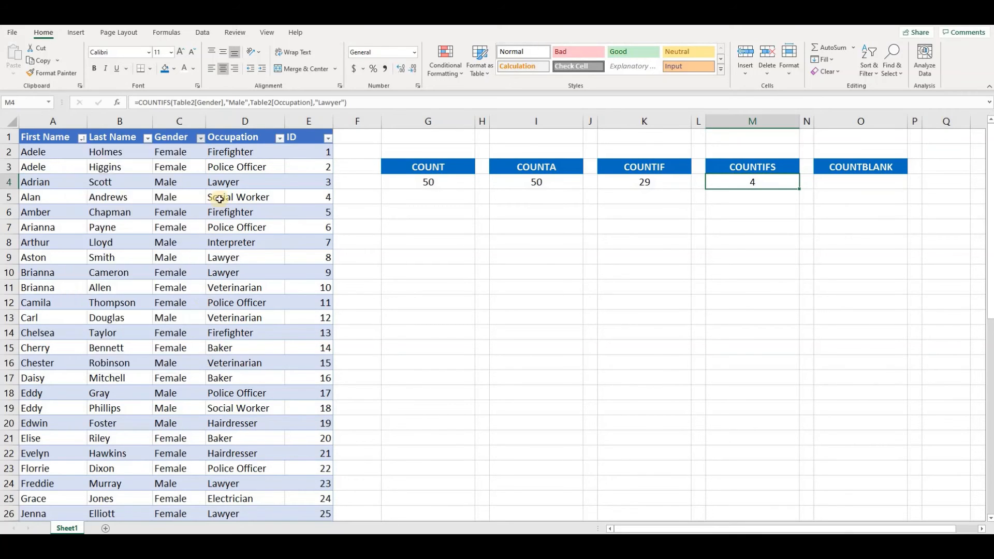
# Filter the Occupation column to show only Lawyer and select the remaining Lawyer cells to check the COUNTIFS result.
pyautogui.click(280, 138)
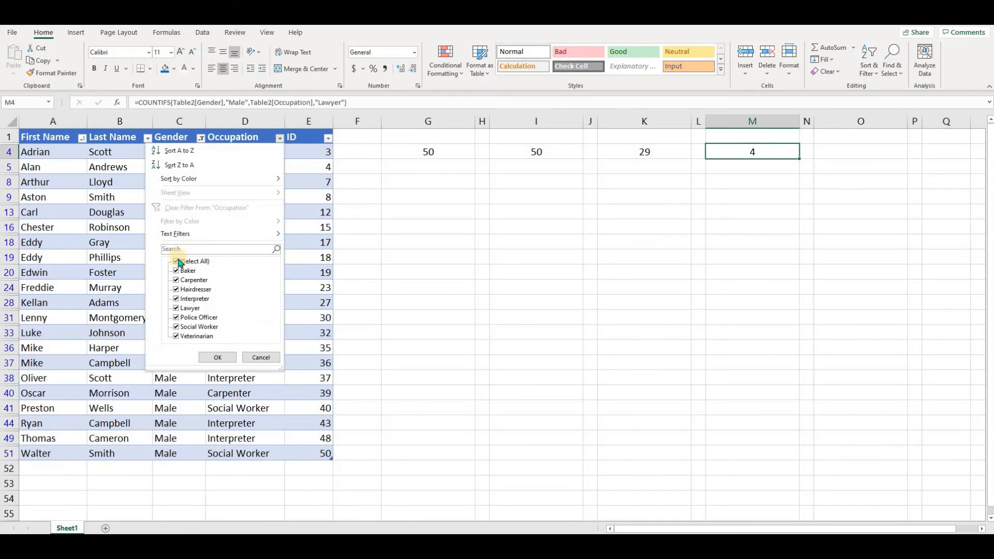
pyautogui.click(176, 261)
pyautogui.click(180, 309)
pyautogui.click(218, 357)
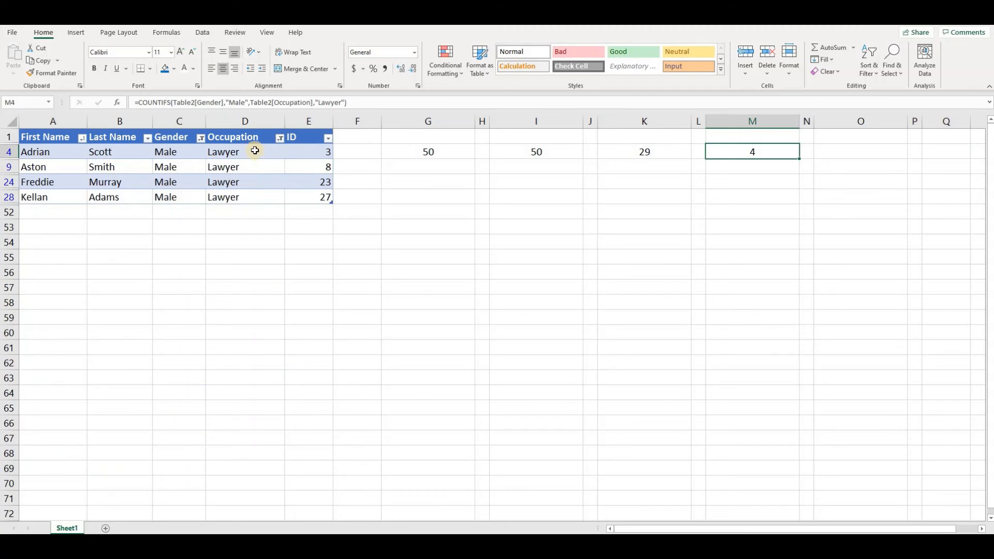
pyautogui.moveTo(255, 152); pyautogui.dragTo(262, 204)
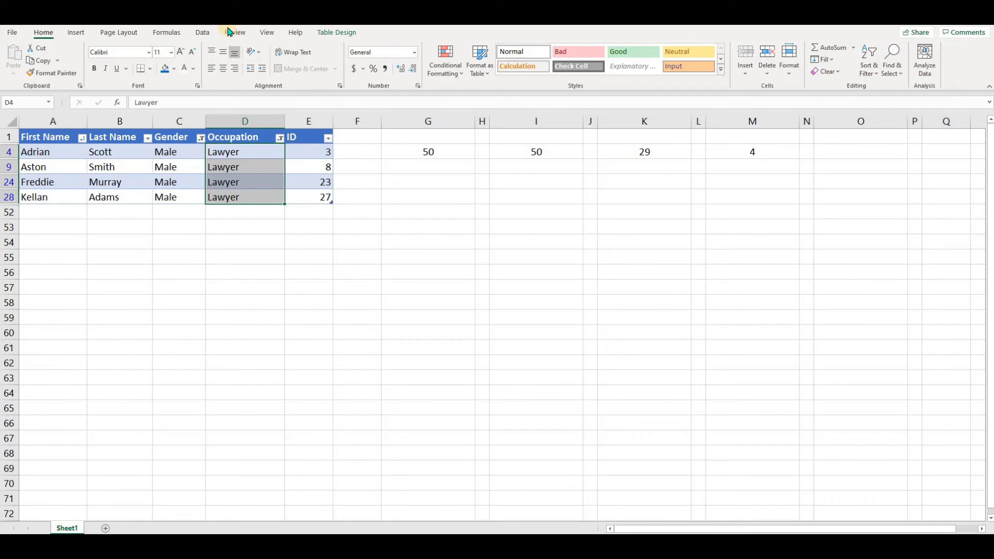
# Clear all filters from the table and select the COUNTIFS result in cell M4.
pyautogui.click(202, 32)
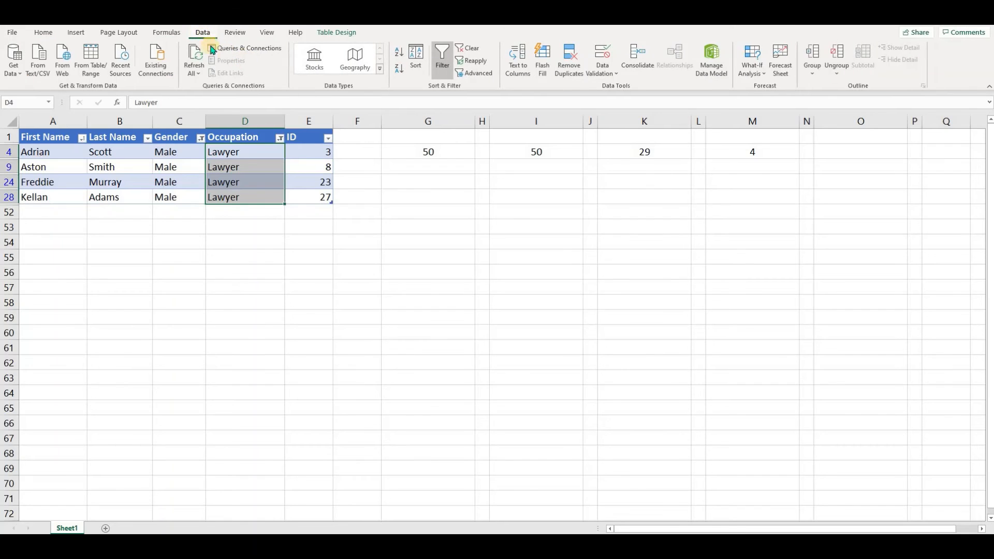
pyautogui.click(479, 52)
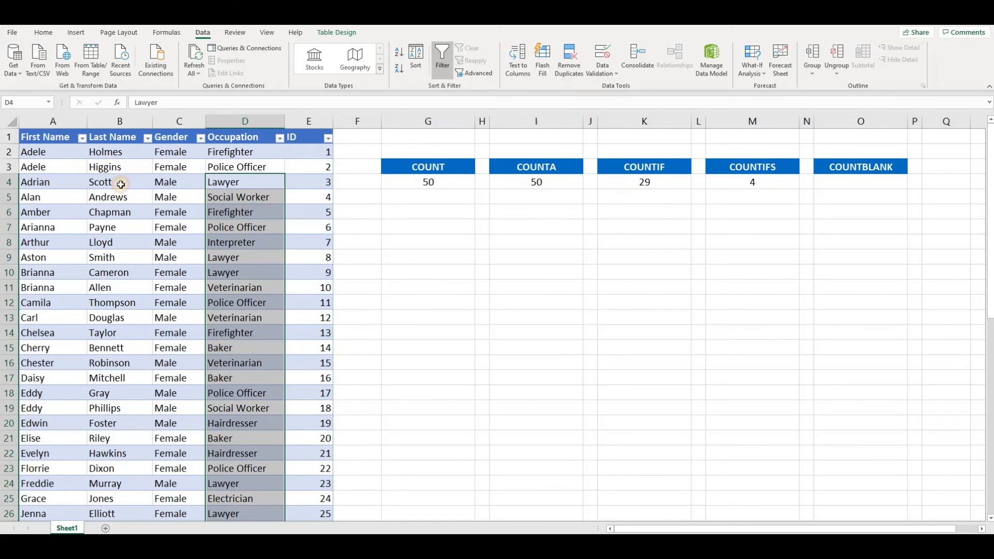
pyautogui.click(770, 188)
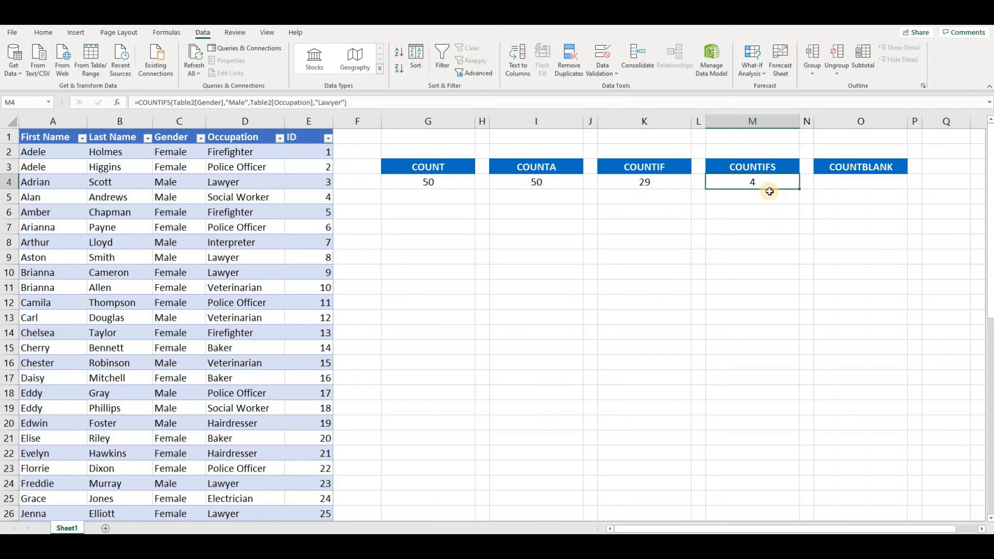
# Enter a COUNTBLANK formula in cell O4 that uses the table's ID column as its range.
pyautogui.click(861, 180)
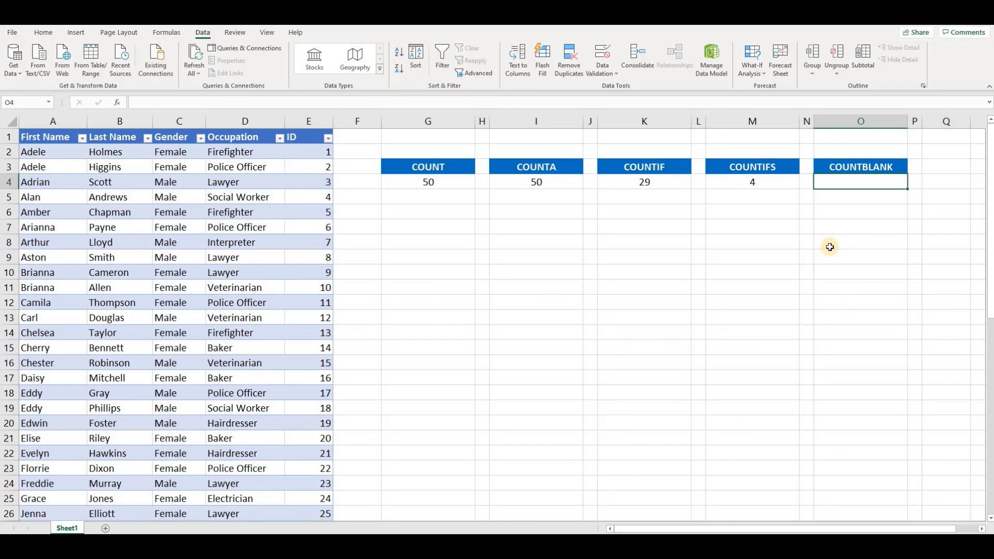
pyautogui.write('=cou')
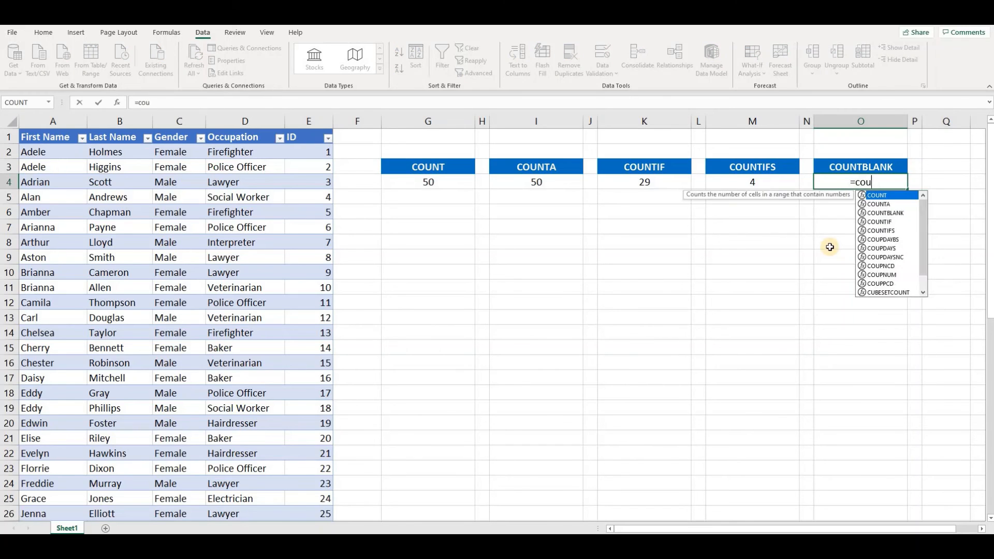
pyautogui.write('ntblank')
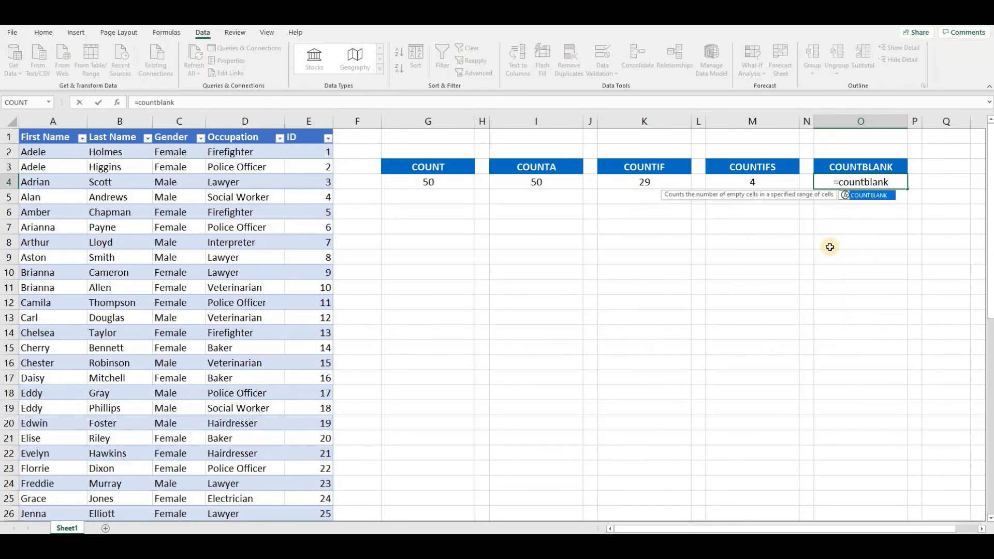
pyautogui.write('(')
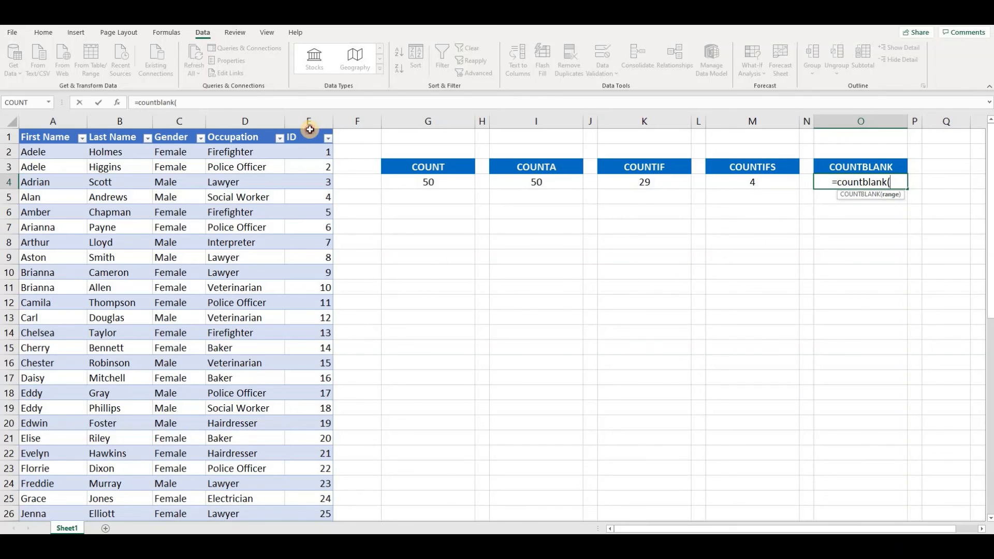
pyautogui.click(310, 126)
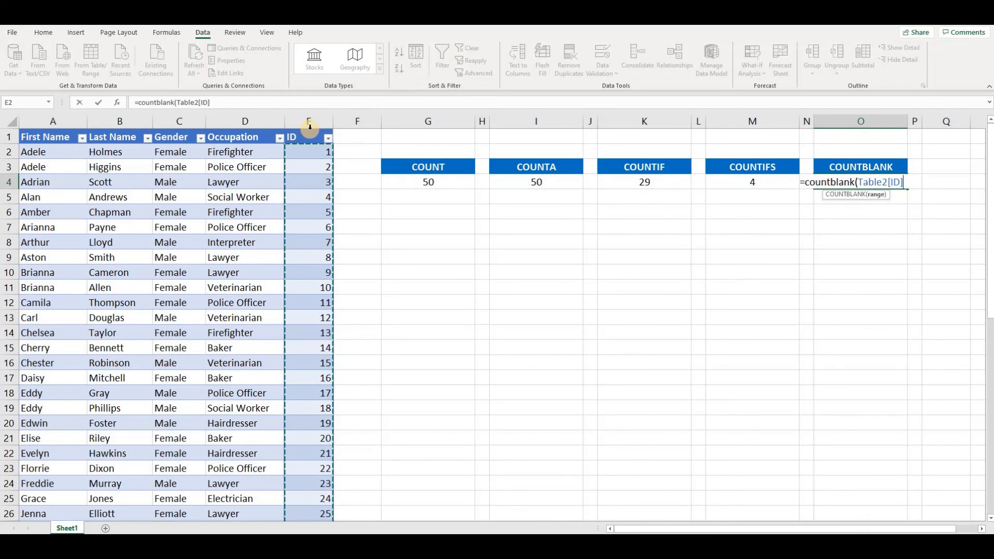
pyautogui.write(')')
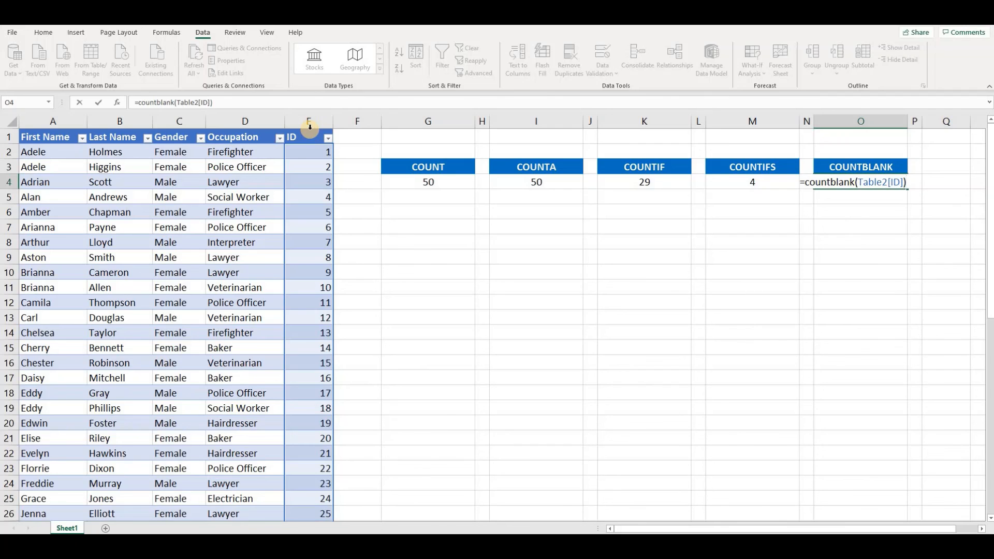
pyautogui.hotkey('ctrl', 'Return')
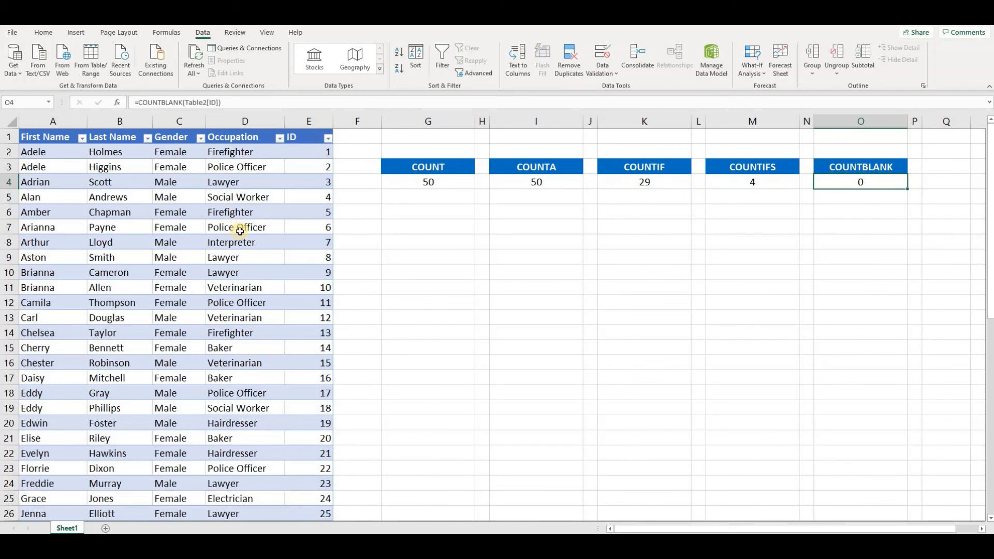
# Delete the ID values in cells E9, E10 and E11 to test the COUNTBLANK formula.
pyautogui.click(311, 263)
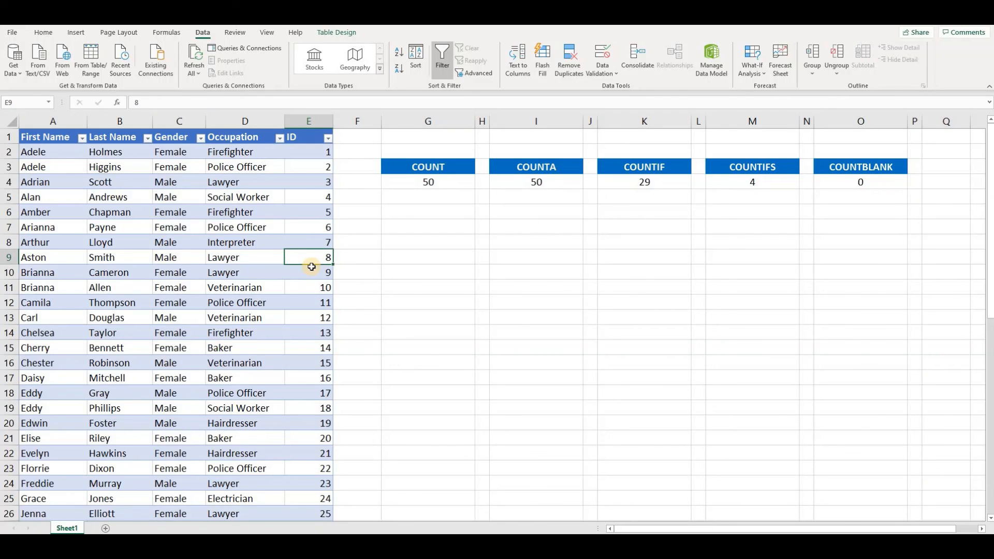
pyautogui.press('Delete')
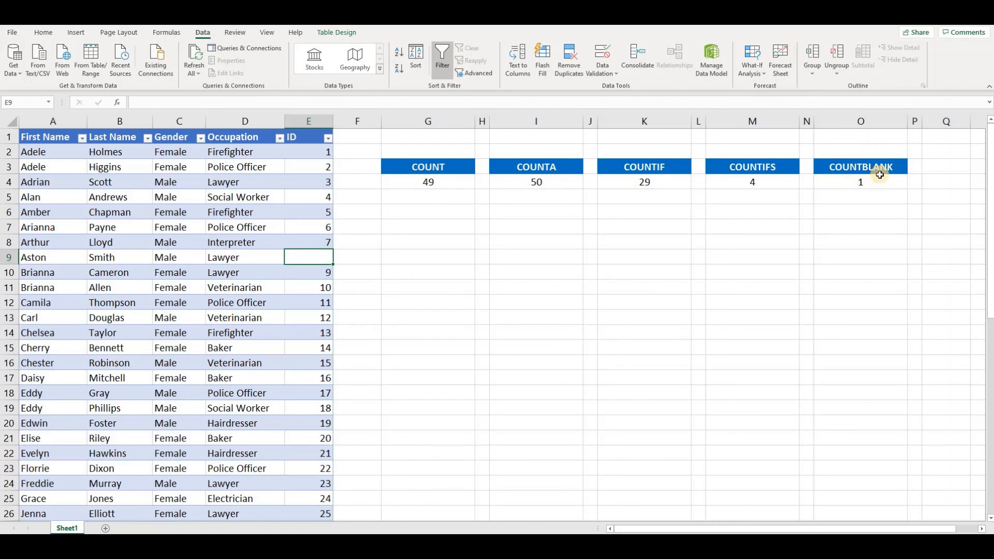
pyautogui.click(306, 270)
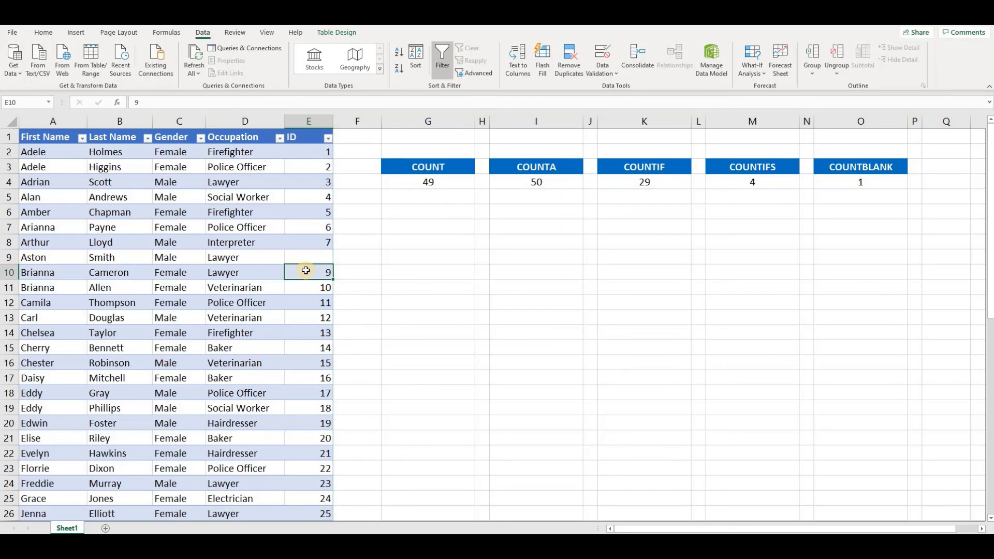
pyautogui.press('Delete')
pyautogui.press('Down')
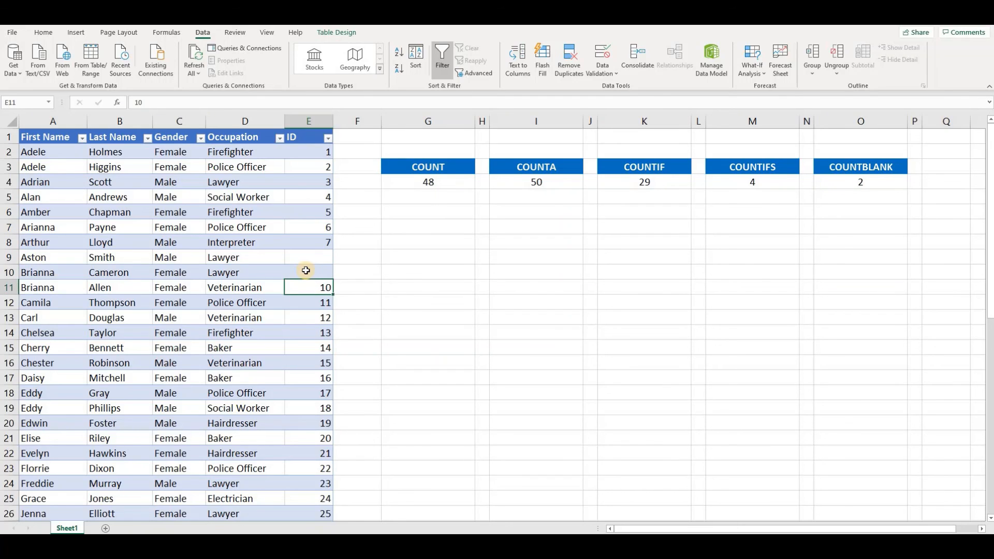
pyautogui.press('Delete')
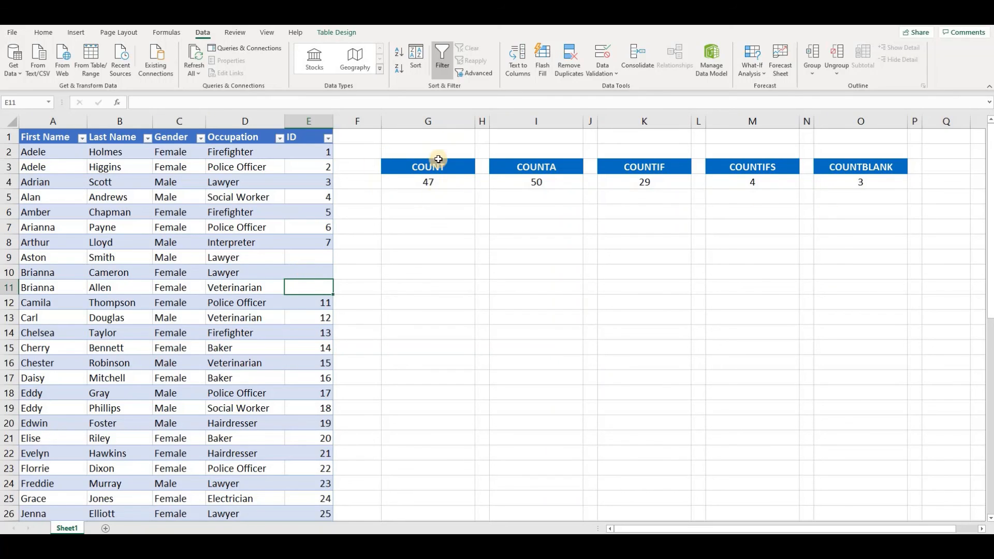
# Compare the COUNT result in G4 and the COUNTBLANK result in O4 with the emptied ID cells E9 to E11.
pyautogui.click(447, 187)
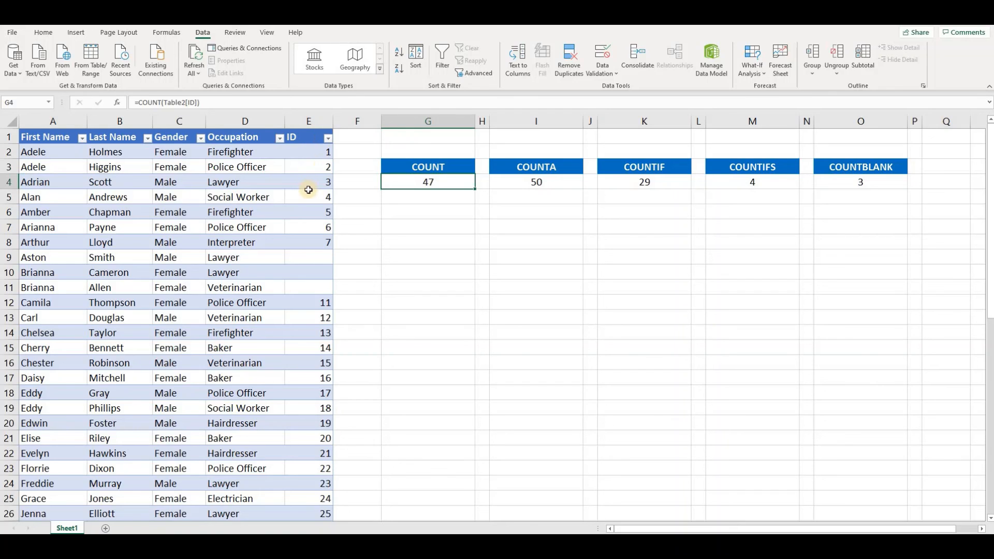
pyautogui.click(882, 183)
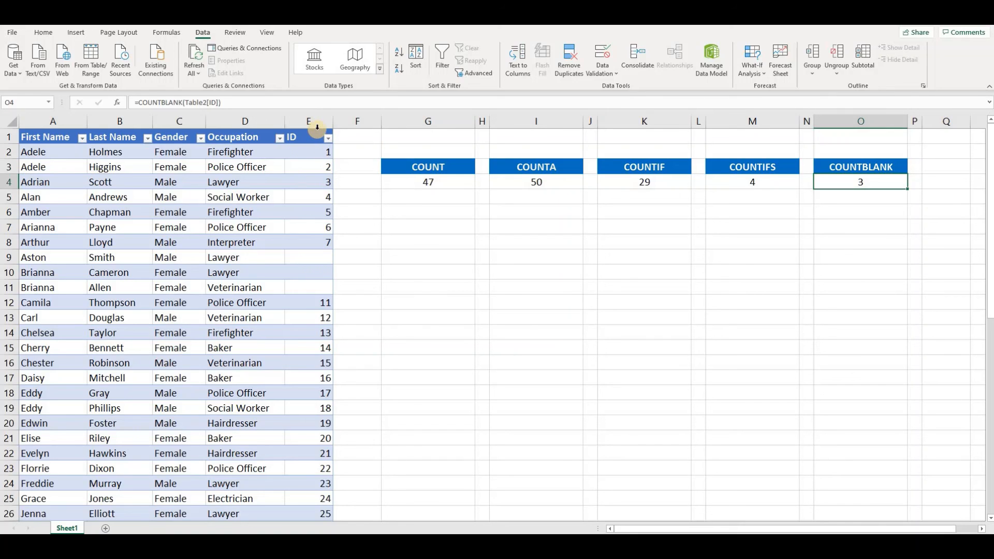
pyautogui.moveTo(317, 257); pyautogui.dragTo(318, 289)
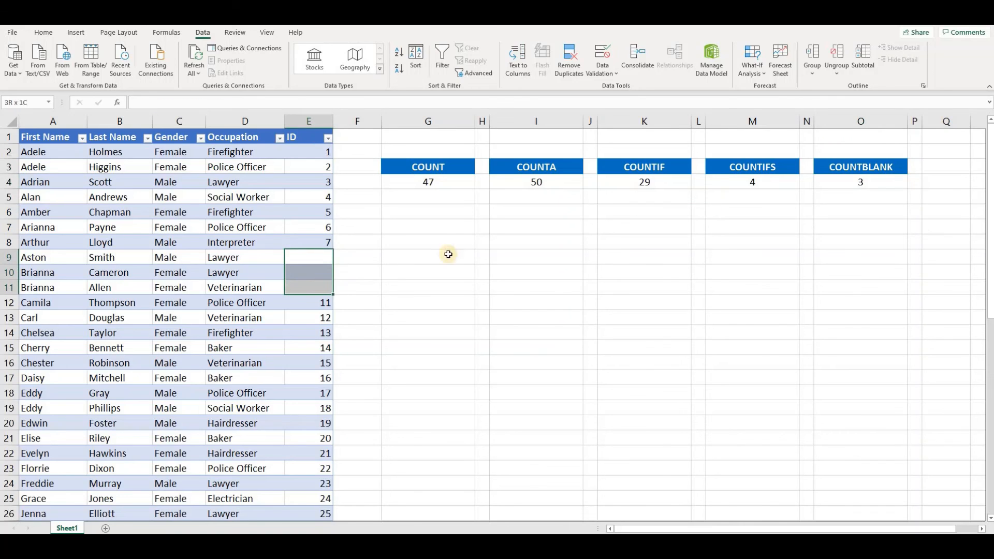
pyautogui.click(860, 181)
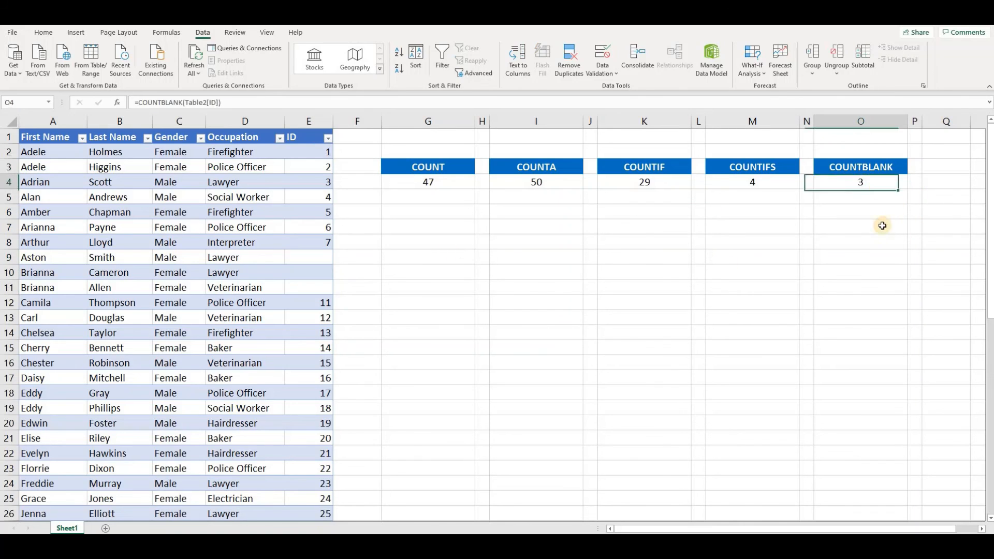
# Re-enter 8, 9 and 10 in ID cells E9 to E11, and check the COUNTBLANK and COUNT results in O4 and G4.
pyautogui.click(313, 258)
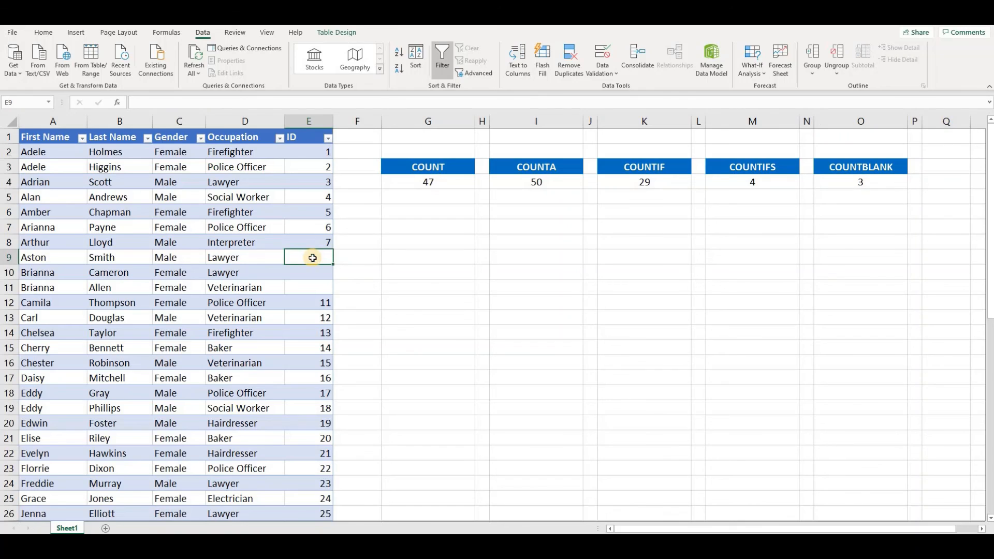
pyautogui.write('8')
pyautogui.press('Return')
pyautogui.write('9')
pyautogui.press('Return')
pyautogui.write('10')
pyautogui.press('Return')
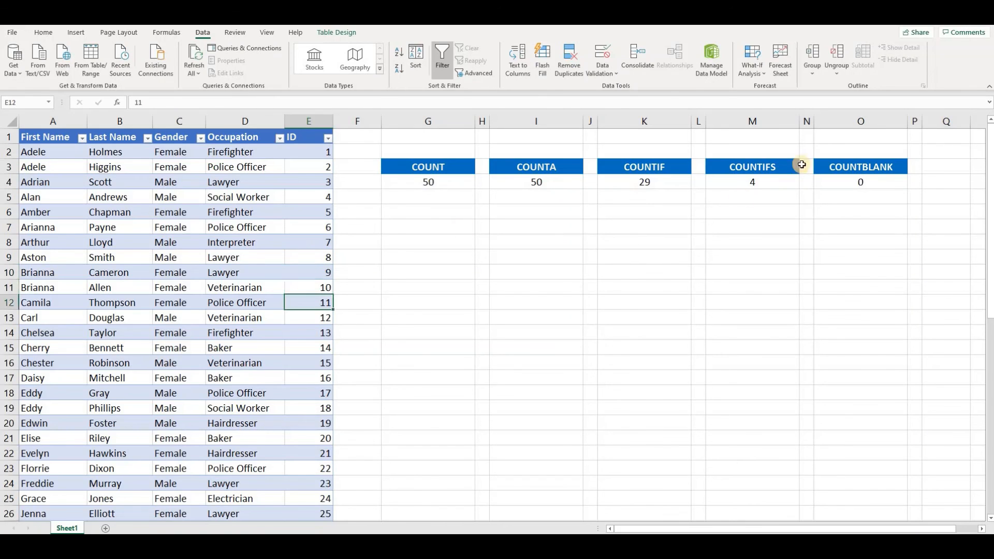
pyautogui.click(831, 186)
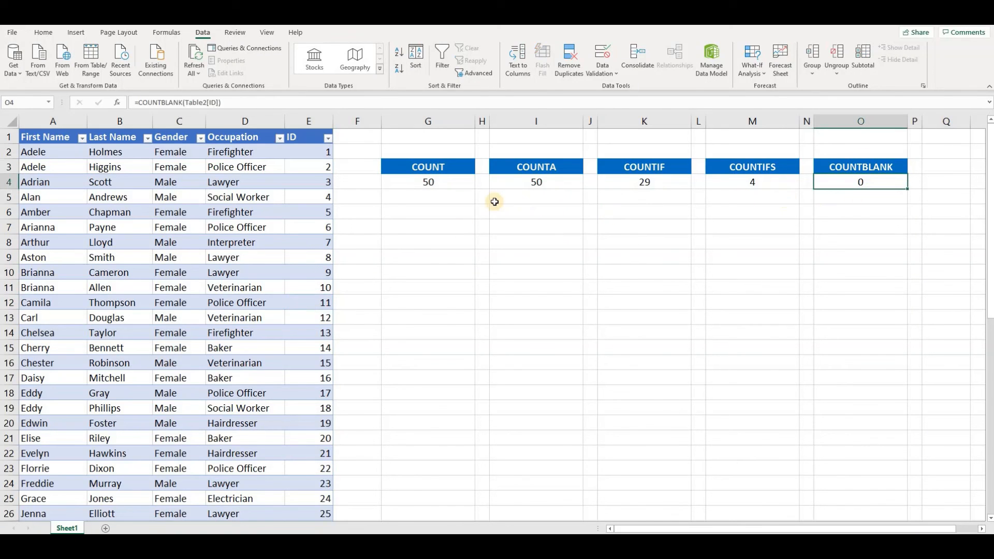
pyautogui.click(451, 189)
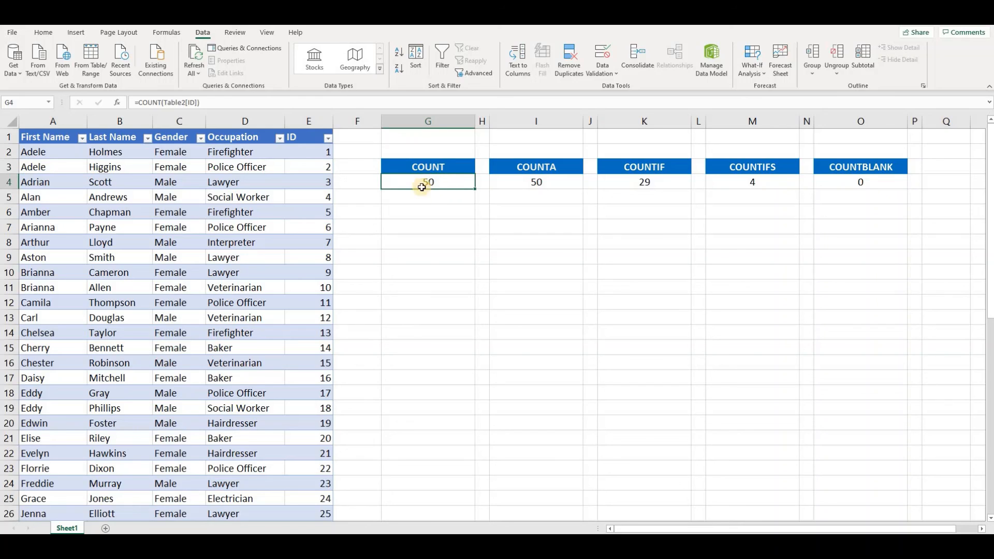